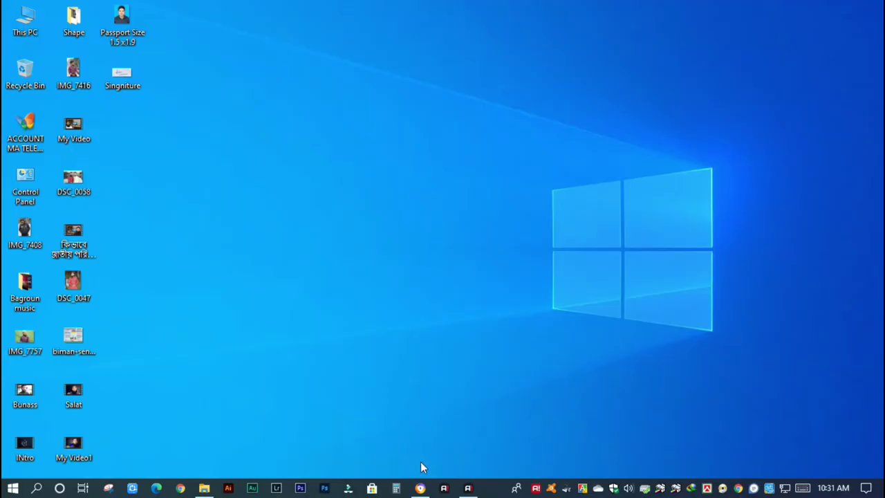
Highlight the photo (300×300 px, 100 KB) and signature (300×80 px, 60 KB) size rules, then view the Directorate PDF
left_click(420, 488)
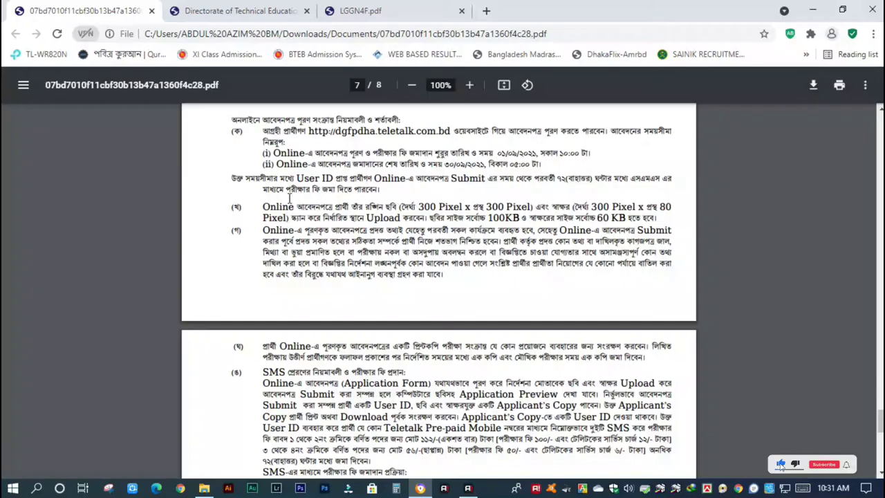
left_click_drag(261, 207, 289, 207)
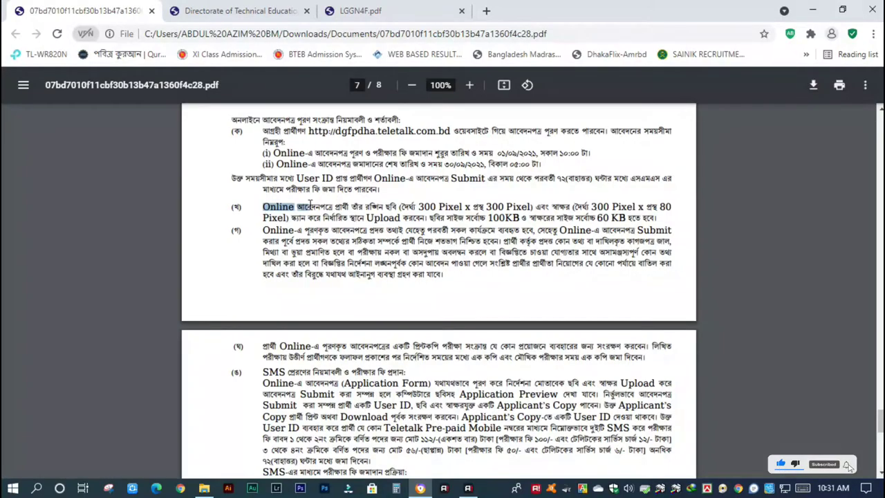
left_click_drag(495, 202, 663, 214)
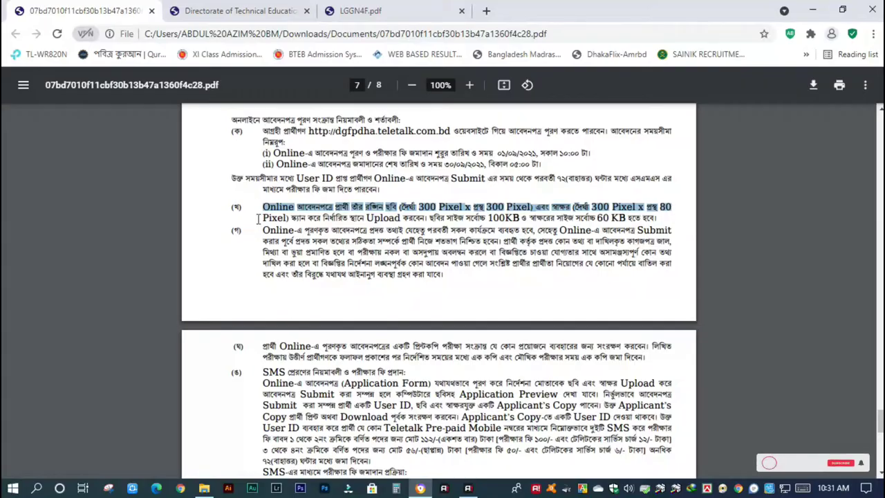
left_click_drag(262, 218, 668, 218)
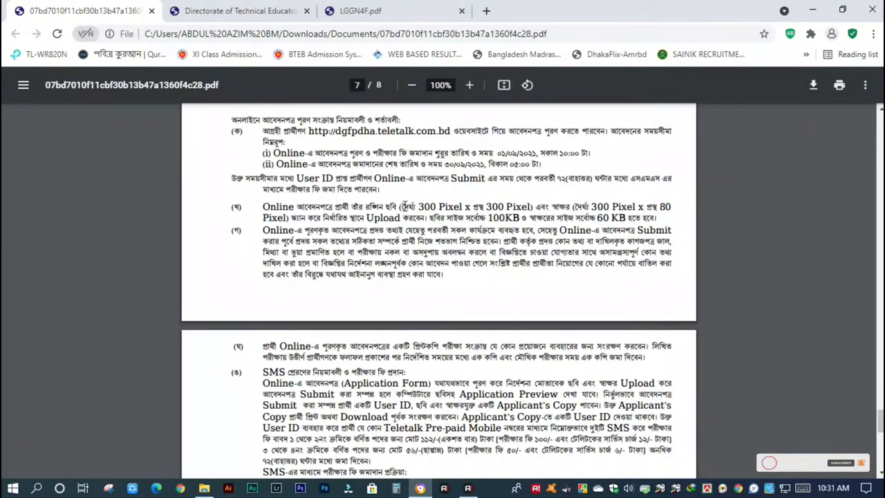
left_click_drag(402, 207, 532, 206)
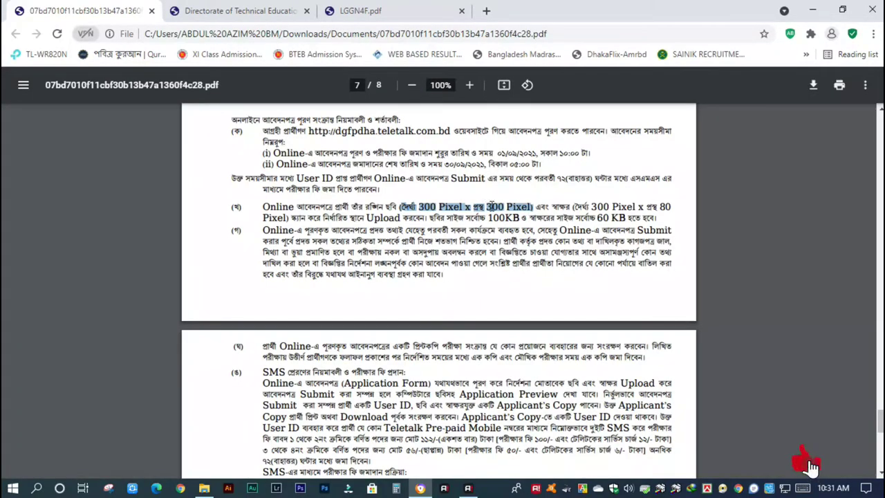
left_click_drag(476, 217, 526, 218)
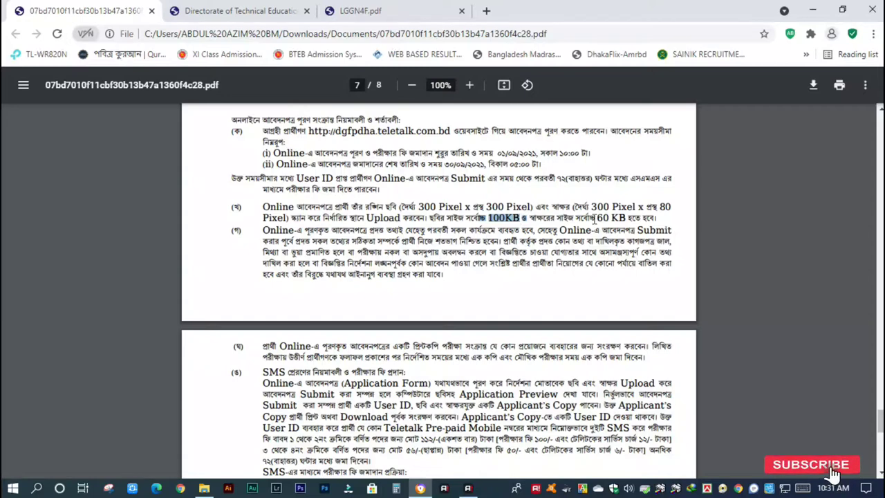
left_click_drag(592, 207, 671, 208)
left_click_drag(597, 217, 626, 218)
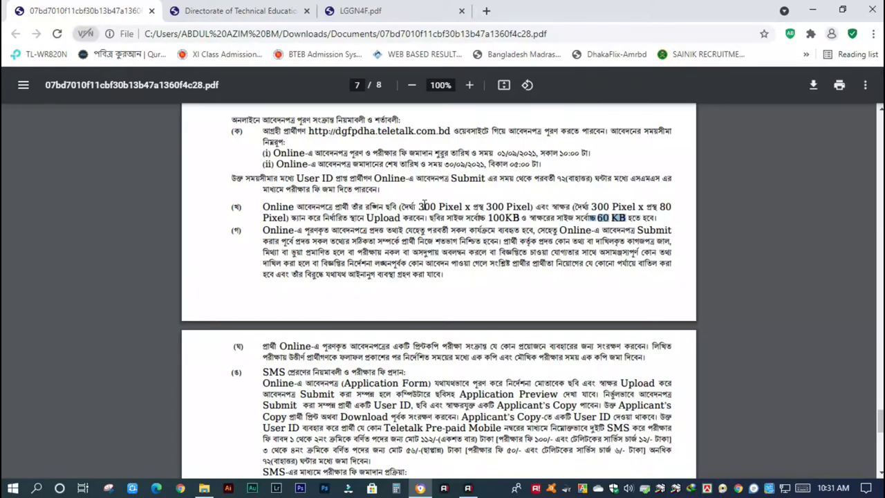
left_click(227, 18)
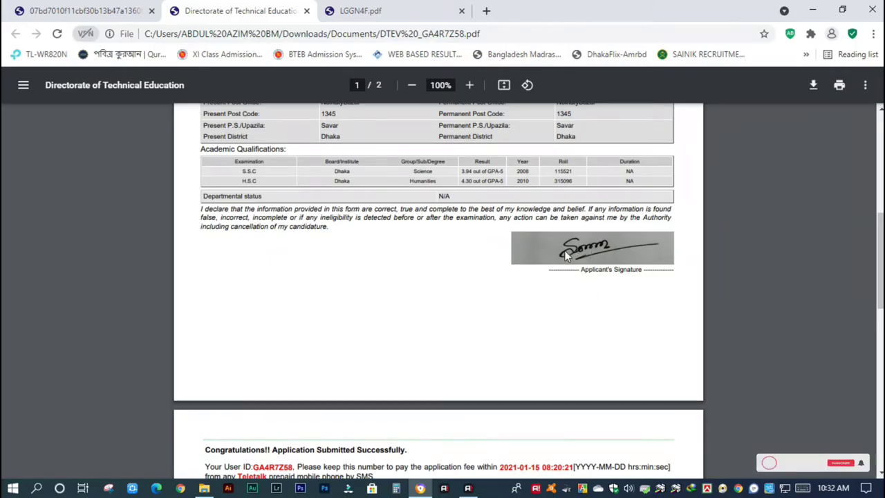
Check the LGGN4F.pdf admit card, then minimize Chrome to the desktop
left_click(394, 8)
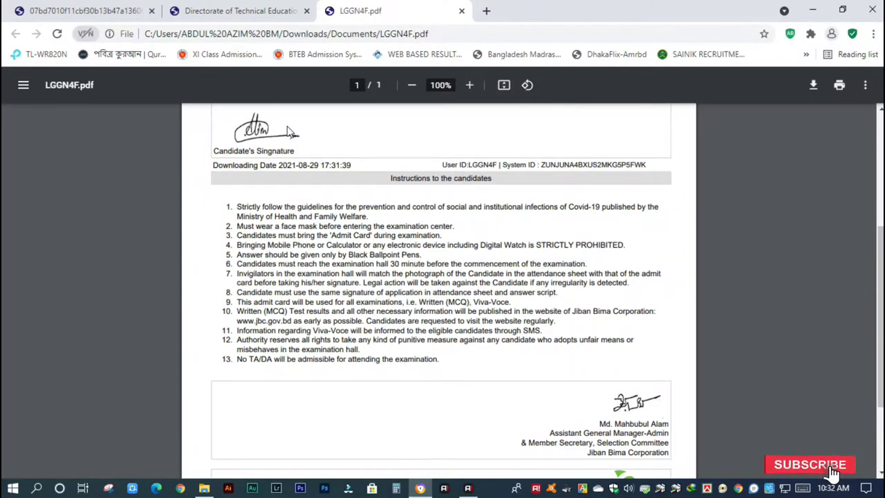
left_click(813, 9)
right_click(264, 161)
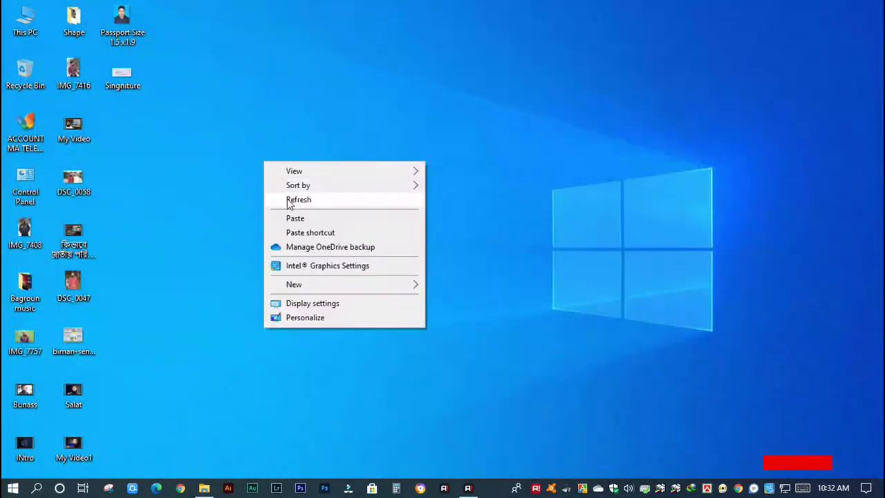
left_click(291, 200)
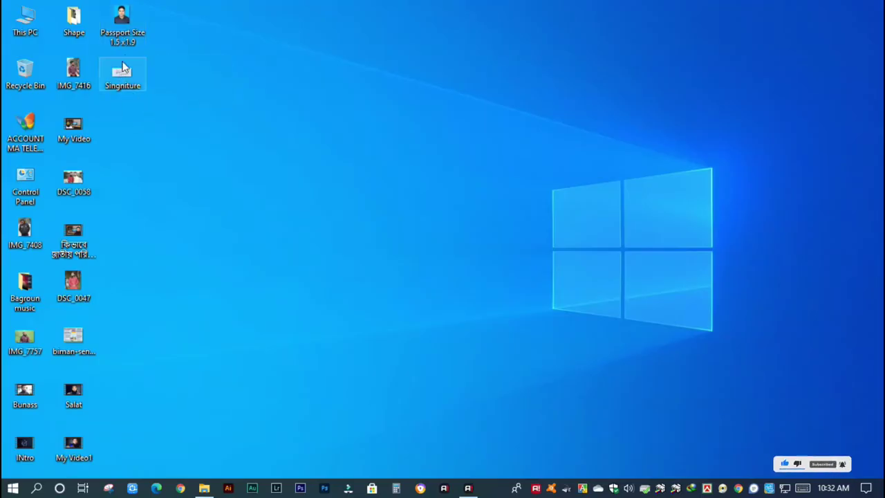
right_click(124, 35)
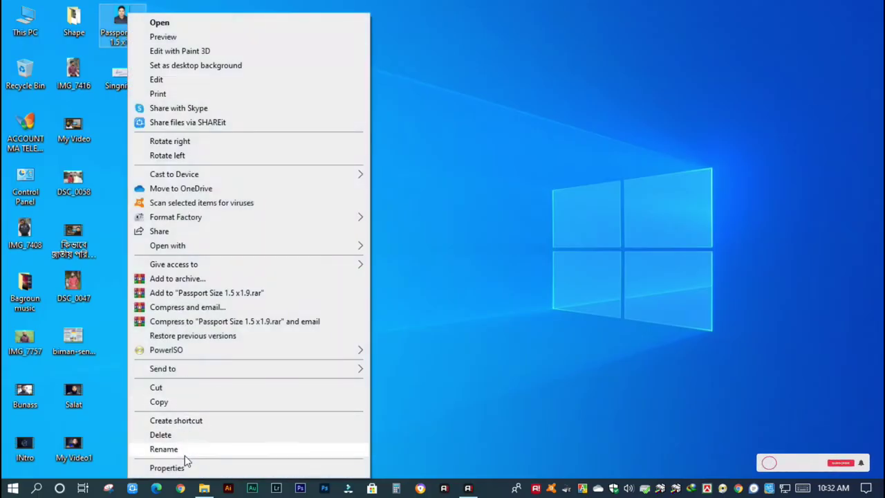
left_click(184, 468)
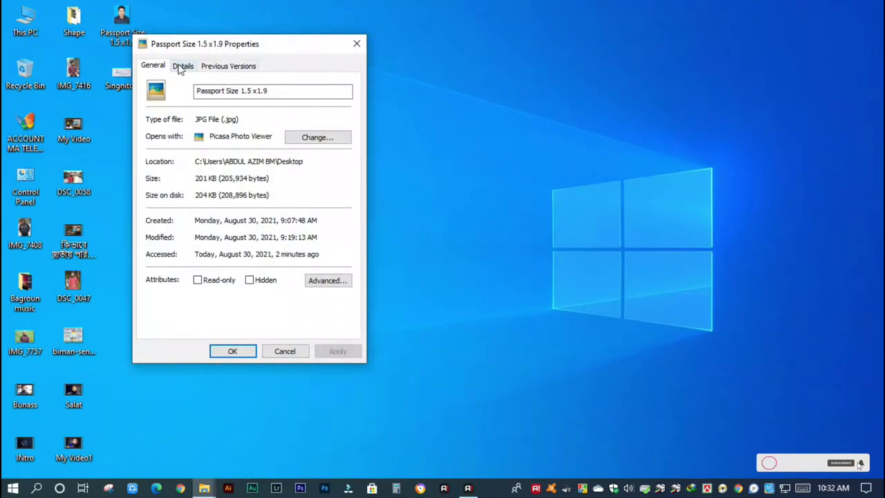
left_click(181, 66)
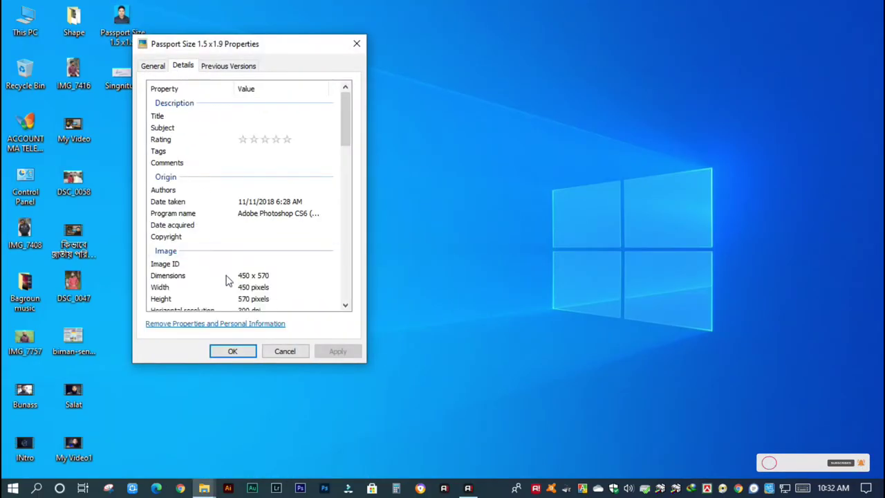
left_click_drag(345, 132, 345, 170)
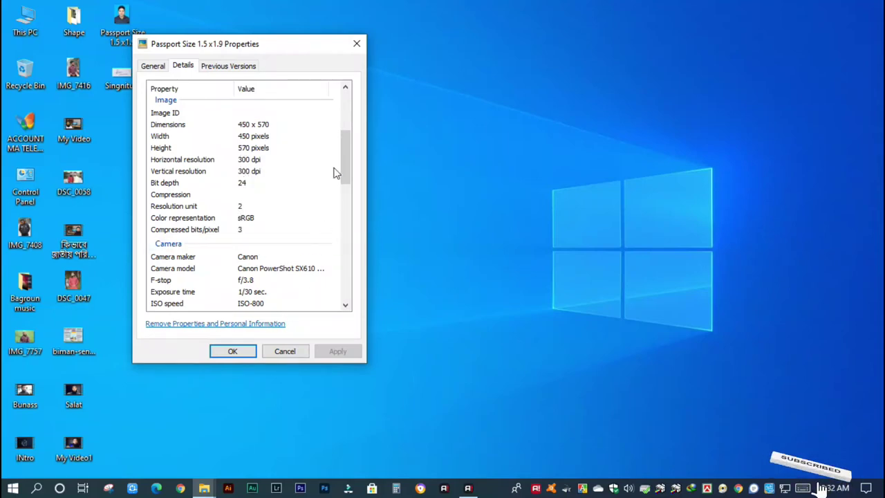
left_click(357, 44)
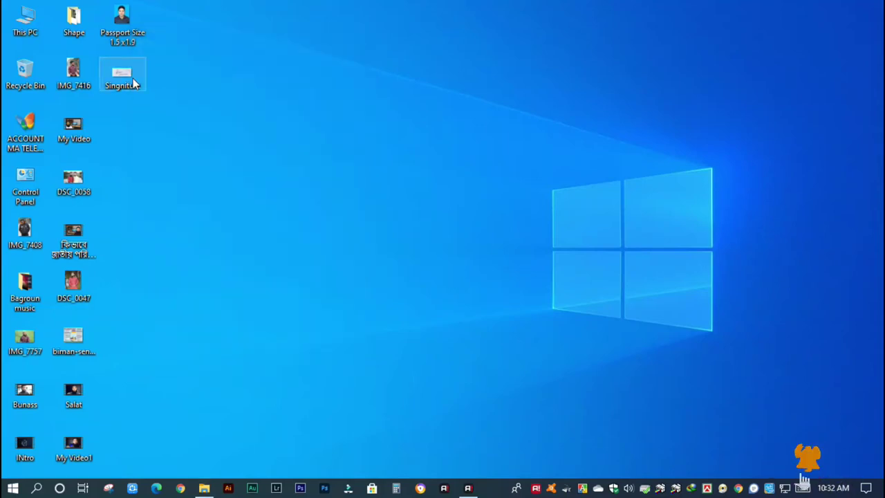
right_click(135, 84)
left_click(200, 468)
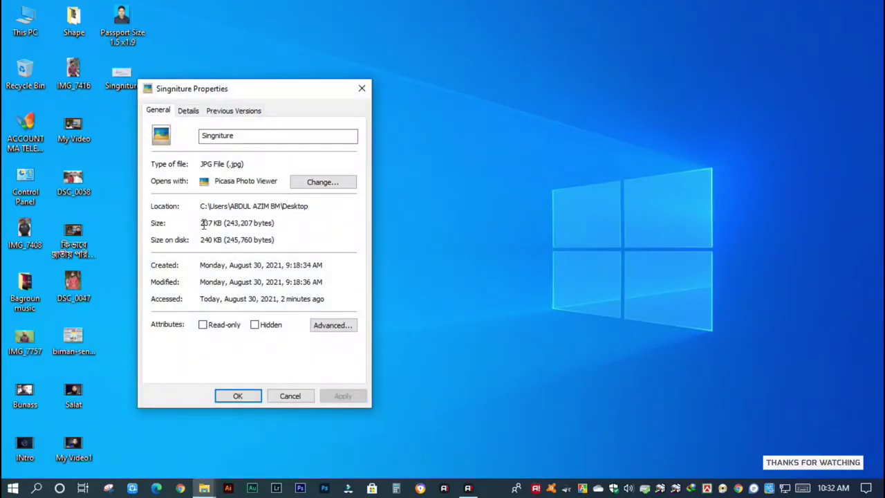
left_click(187, 112)
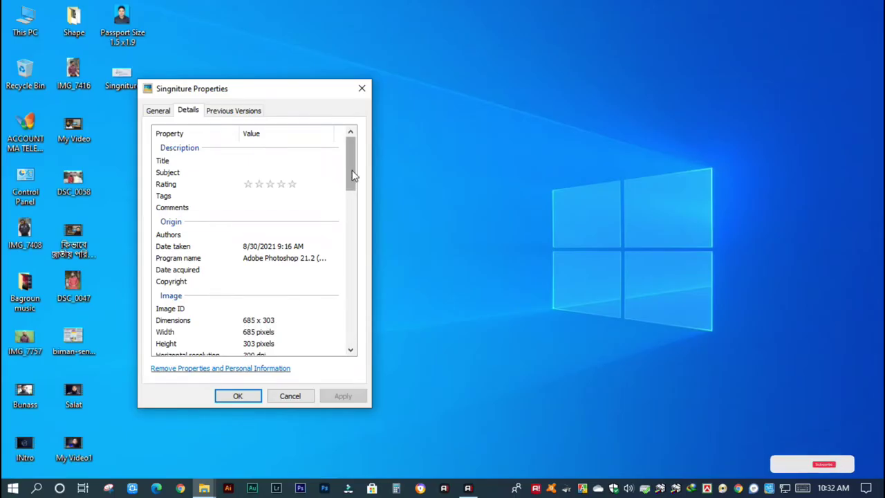
left_click_drag(351, 178, 351, 206)
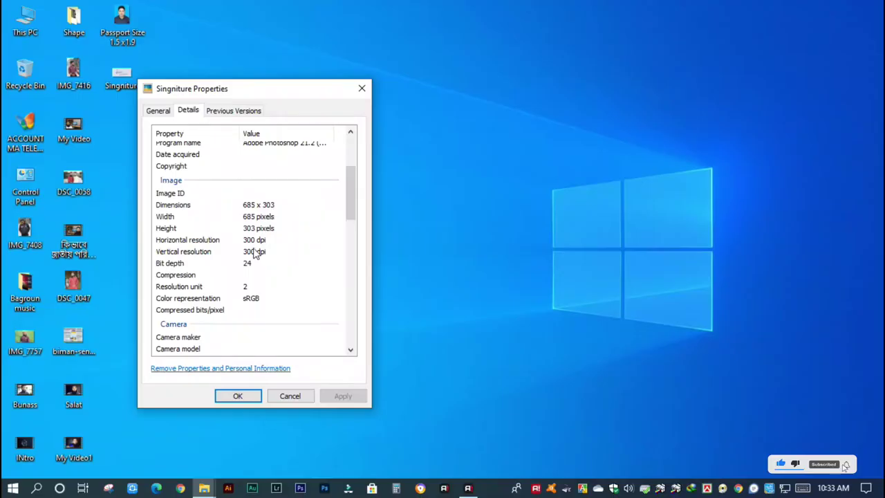
left_click(361, 90)
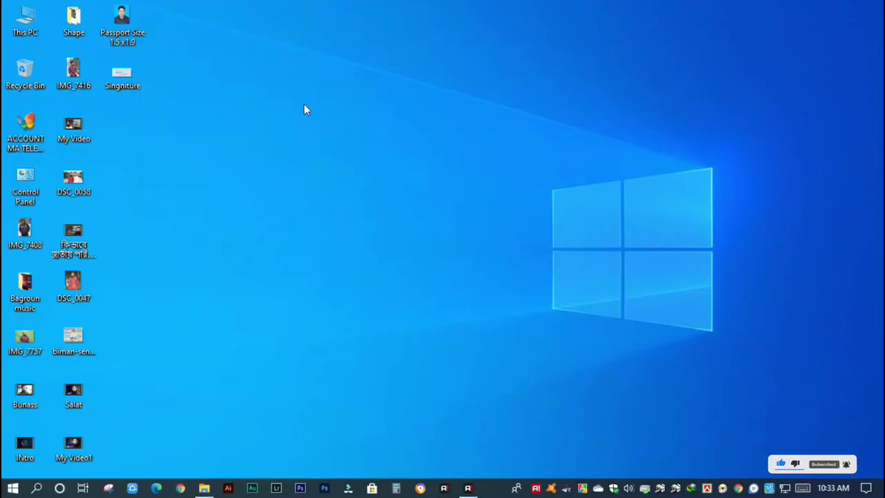
right_click(304, 104)
Start a new Photoshop document sized 300 × 300 pixels
left_click(322, 142)
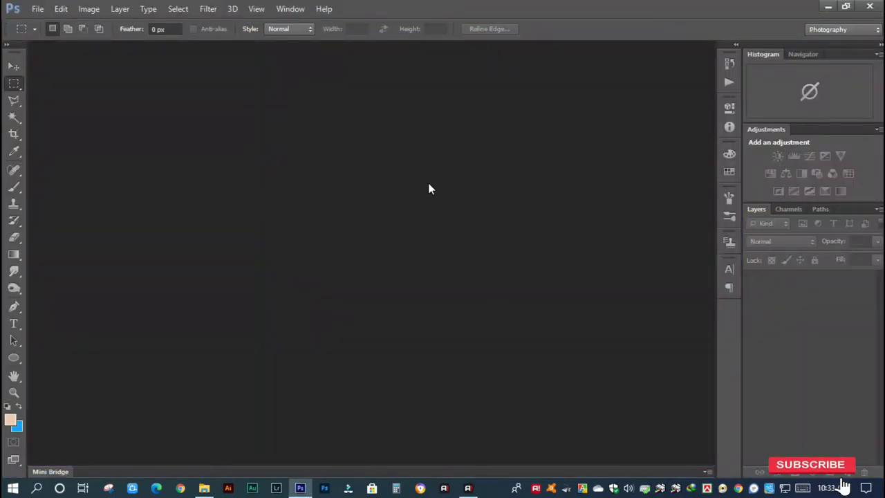
left_click(35, 10)
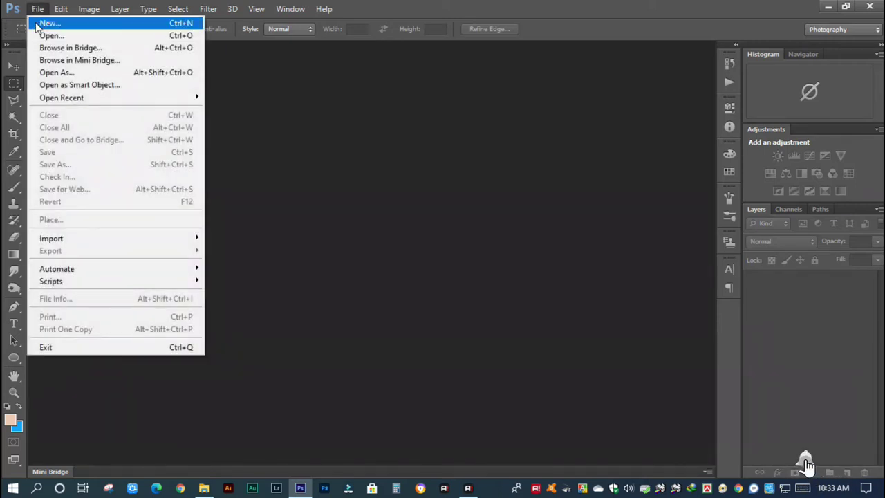
left_click(40, 22)
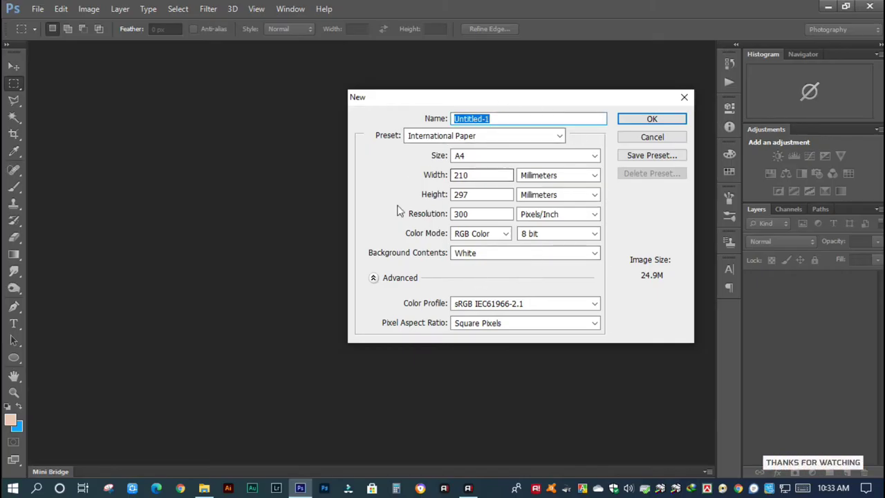
left_click(595, 178)
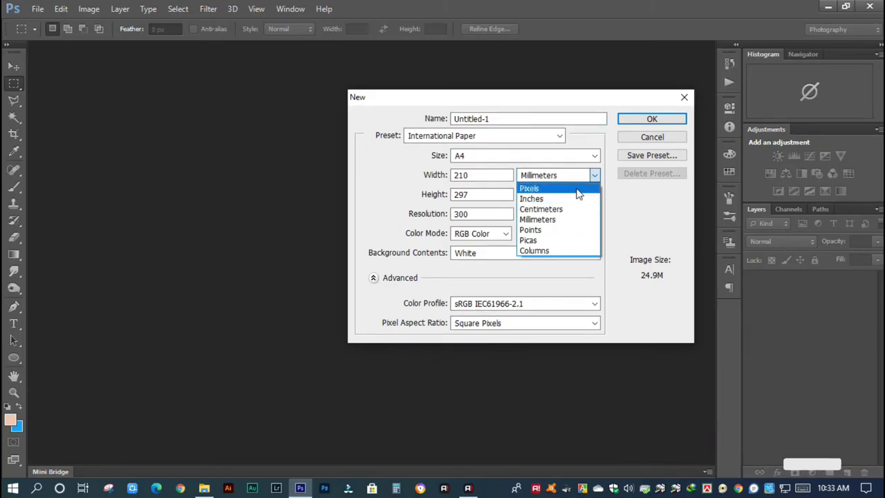
left_click(579, 188)
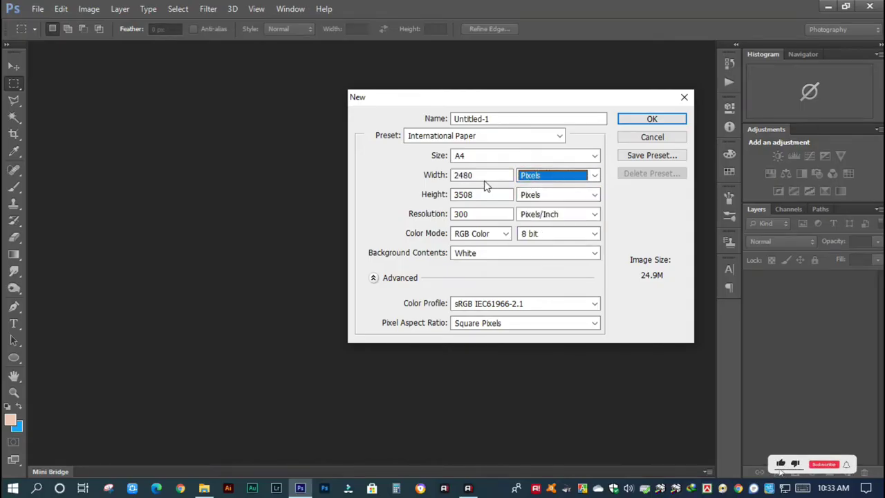
double_click(488, 178)
type("30")
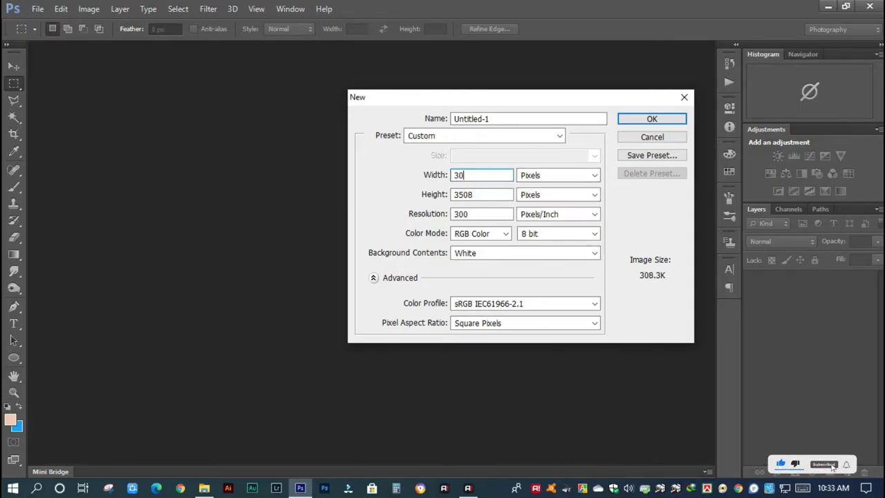
type("0")
double_click(484, 195)
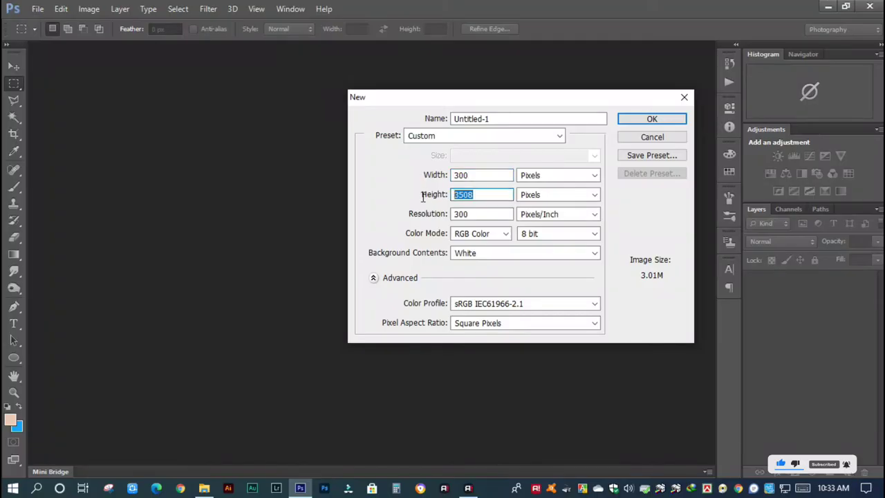
type("300")
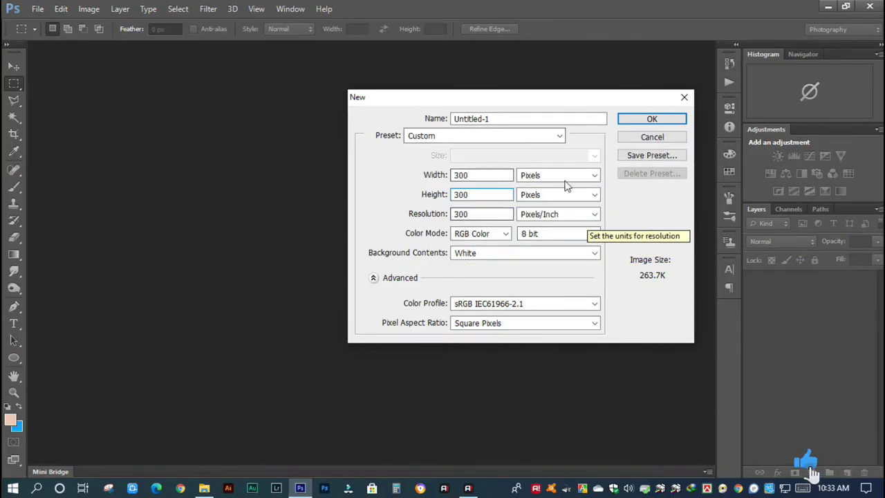
Name the document '300x300 Size Photo' and create it
double_click(505, 119)
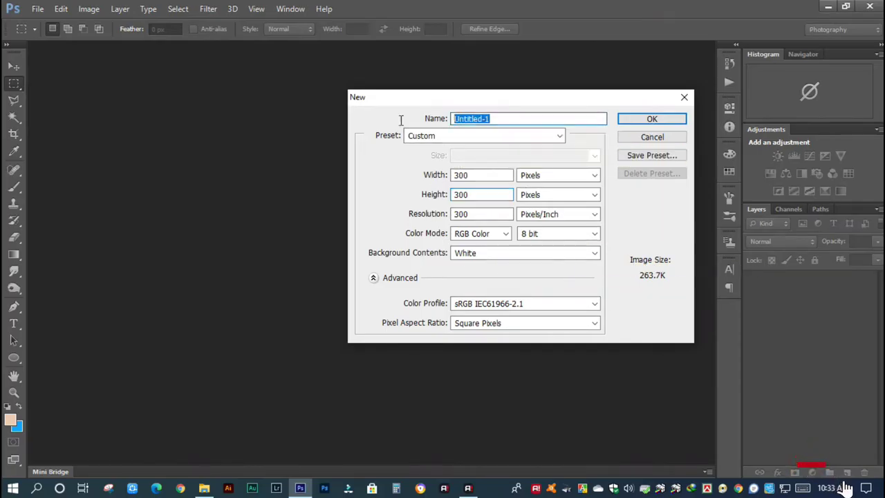
type("300x300 ")
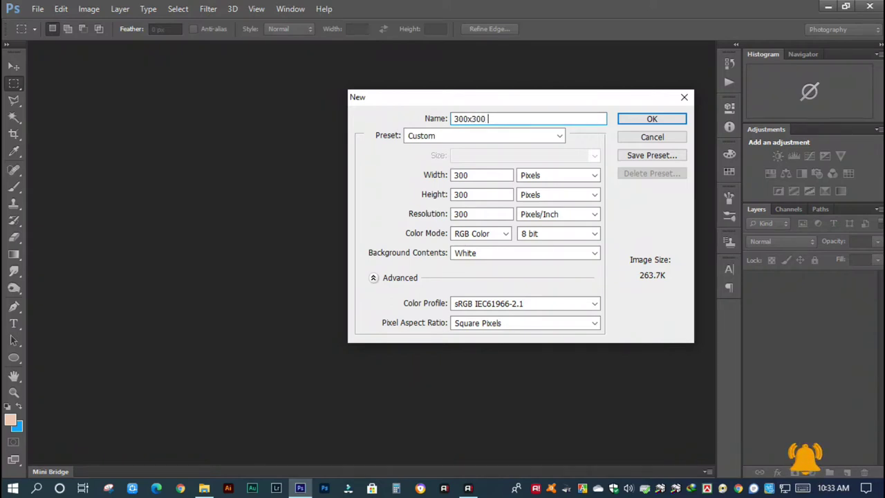
type("Size")
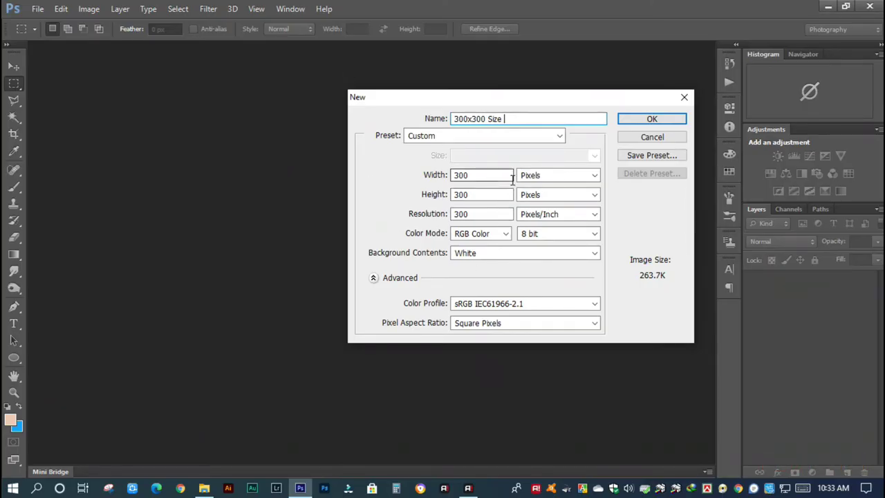
type("Photo")
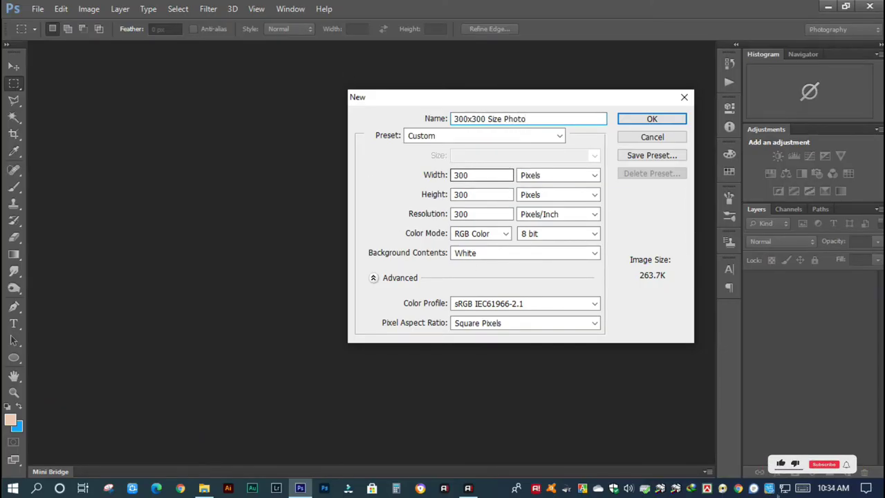
left_click(651, 123)
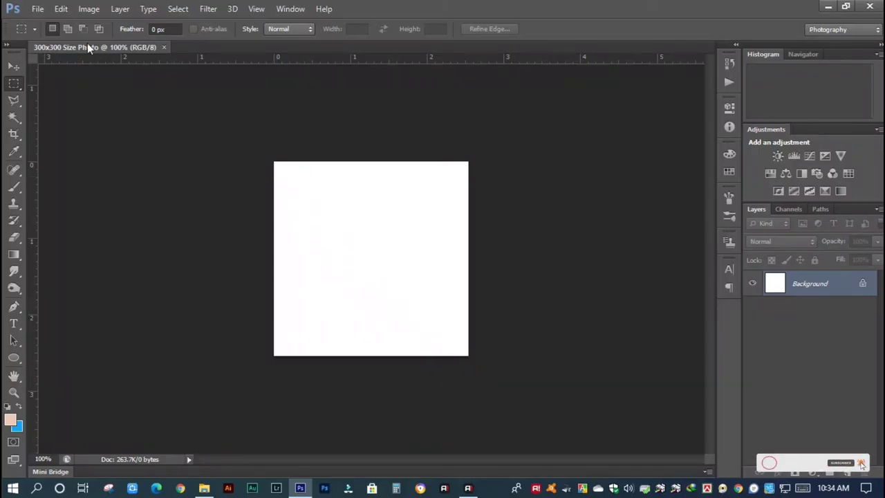
Open 'Passport Size 1.5 x1.9' from the Desktop
left_click(36, 10)
left_click(40, 34)
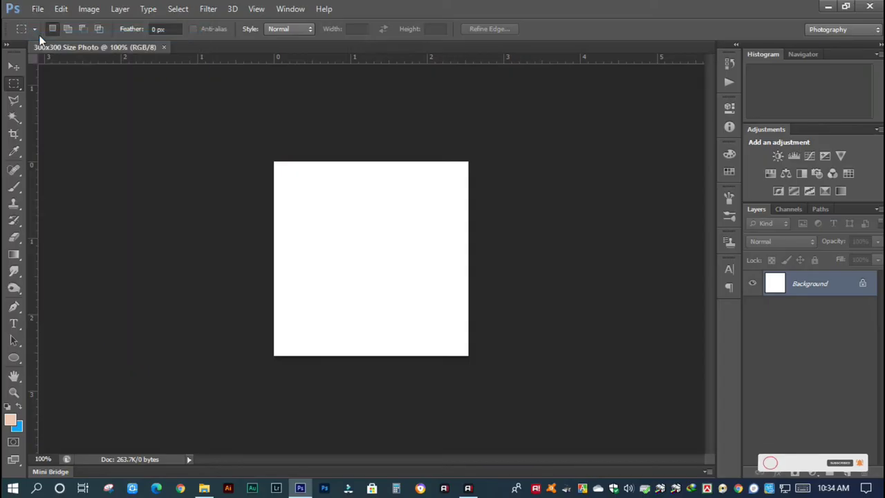
left_click(245, 156)
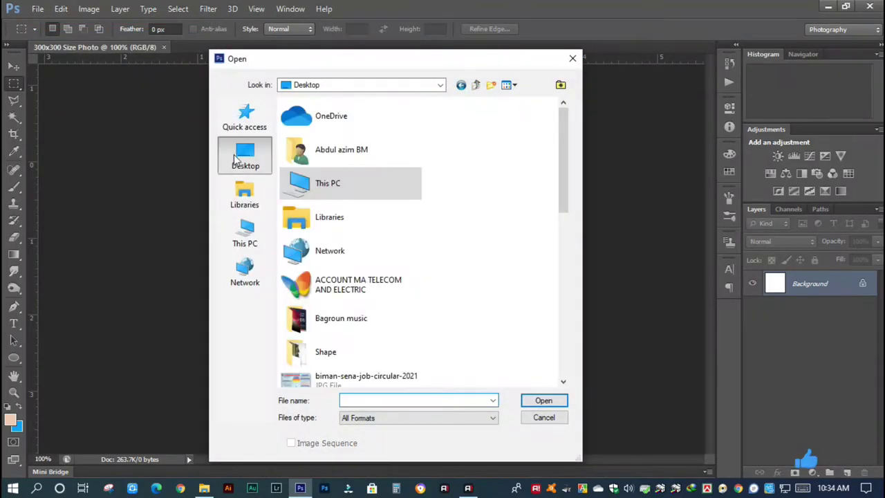
scroll(353, 208, "down", 2)
scroll(365, 238, "down", 3)
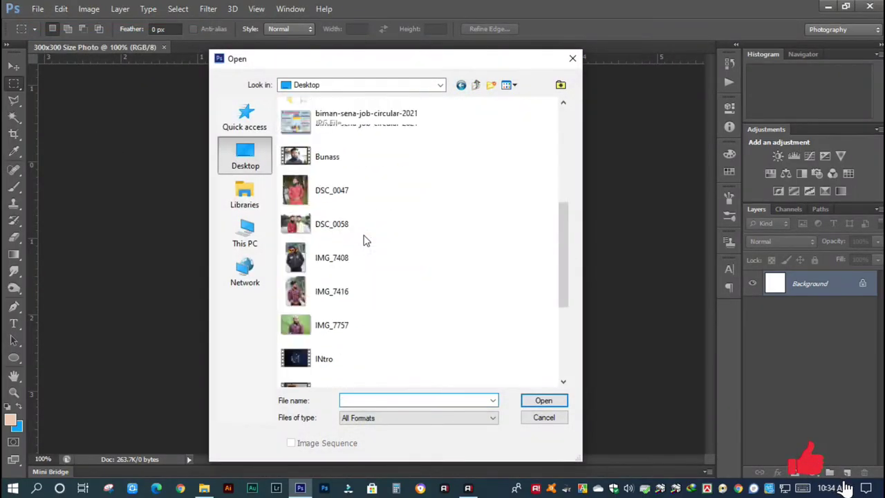
scroll(370, 245, "down", 2)
scroll(377, 251, "down", 2)
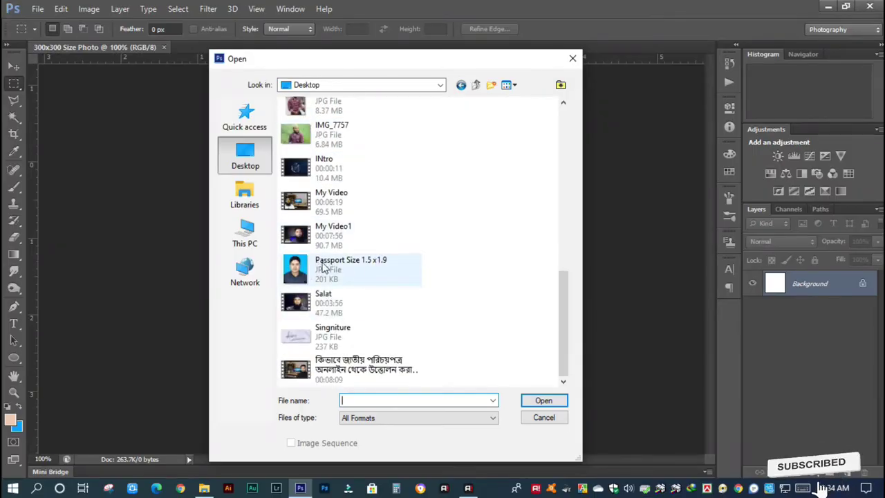
left_click(359, 274)
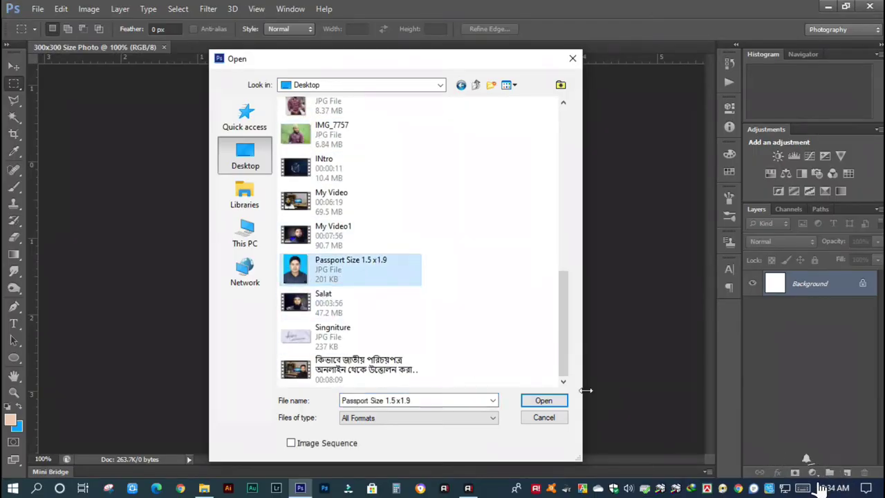
left_click(544, 401)
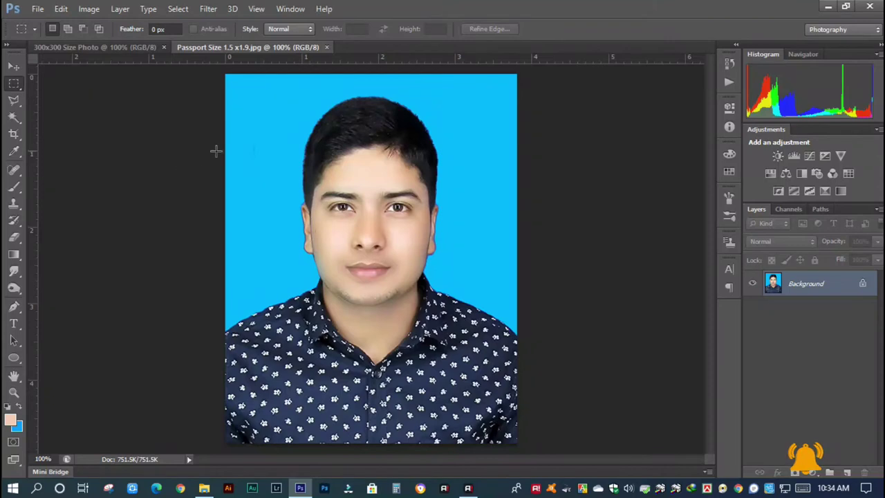
Drag the passport photo into the 300x300 Size Photo document with the Move tool
left_click(15, 65)
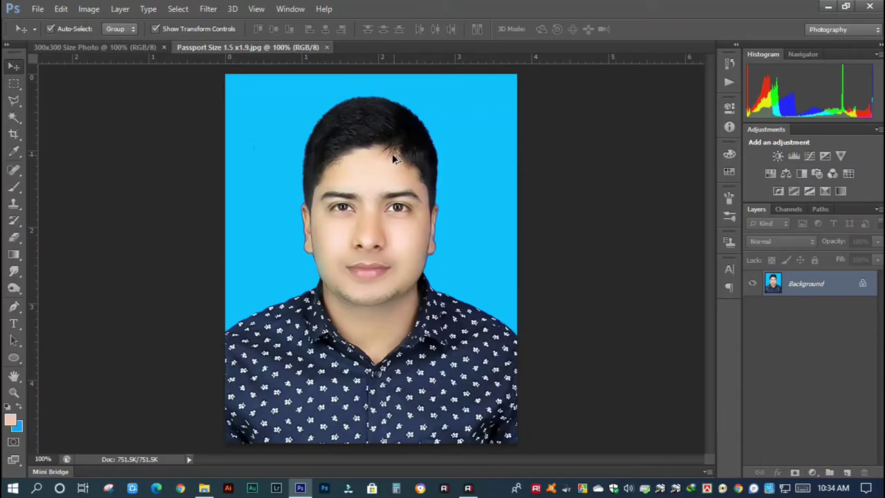
mouse_move(392, 159)
left_mouse_down()
mouse_move(114, 52)
mouse_move(345, 207)
left_mouse_up()
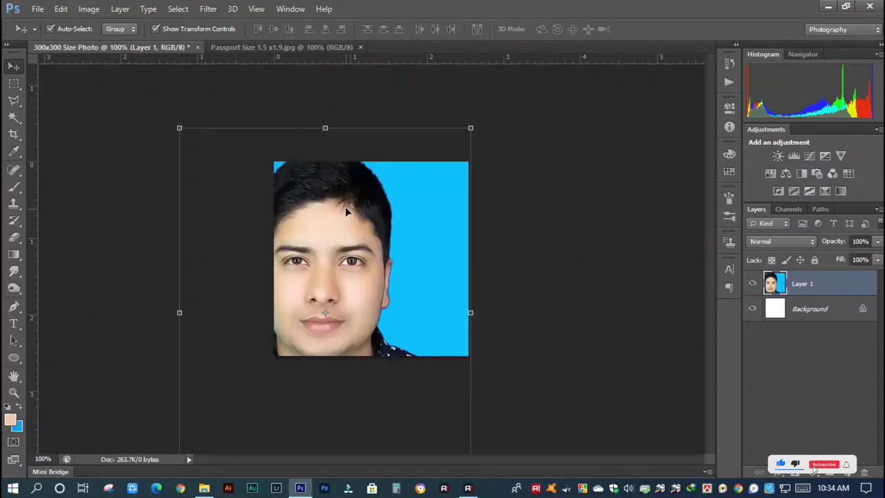
key("ctrl+minus")
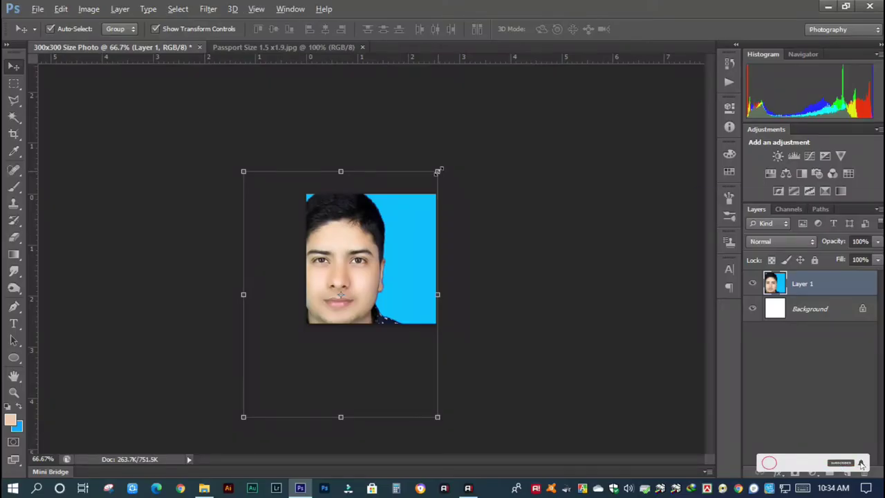
Scale and nudge the passport photo to exactly cover the 300×300 canvas, then commit it
left_click_drag(439, 171, 387, 236)
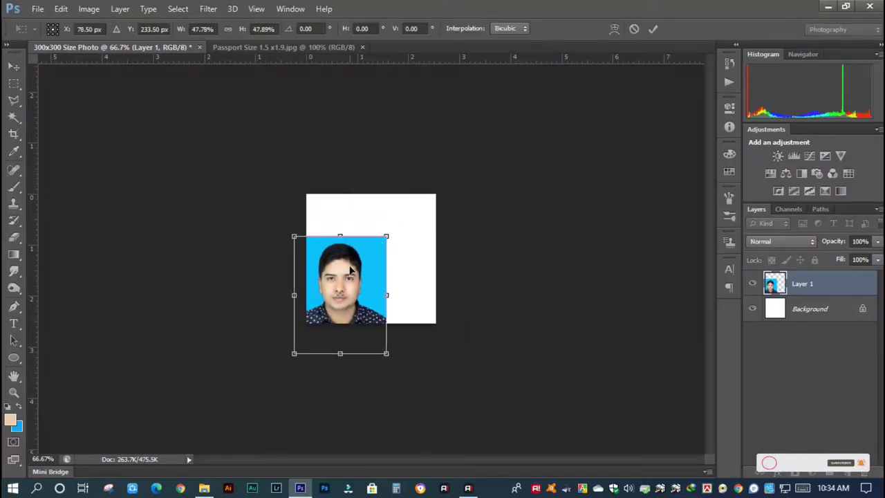
left_click_drag(350, 269, 380, 239)
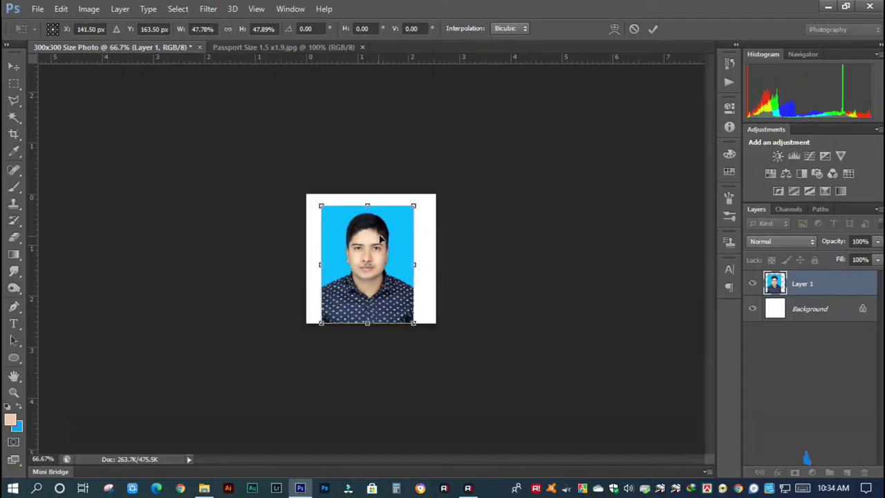
left_click_drag(413, 205, 433, 182)
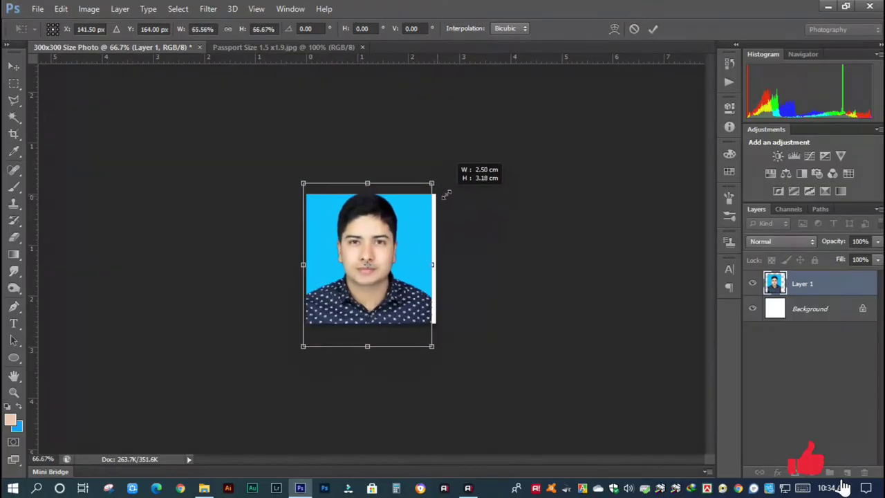
left_click_drag(415, 225, 420, 227)
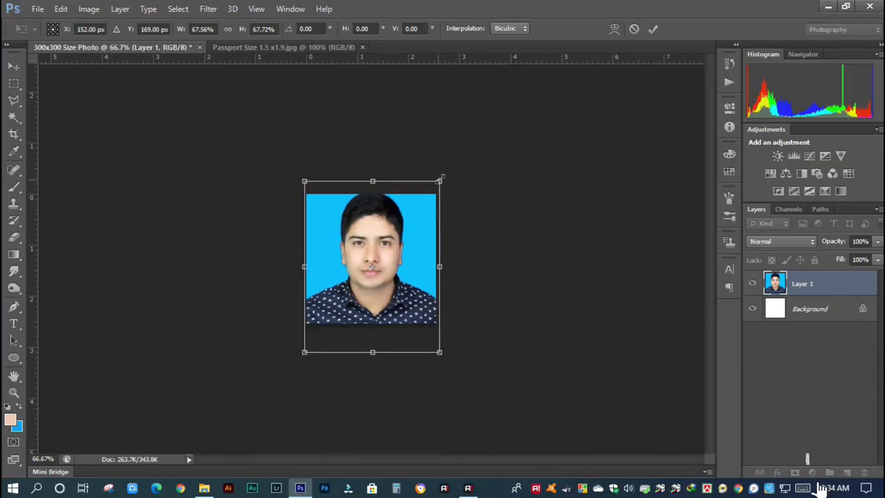
left_click_drag(438, 181, 442, 178)
key("Down")
key("Down")
key("Down")
key("Down")
key("Down")
key("Down")
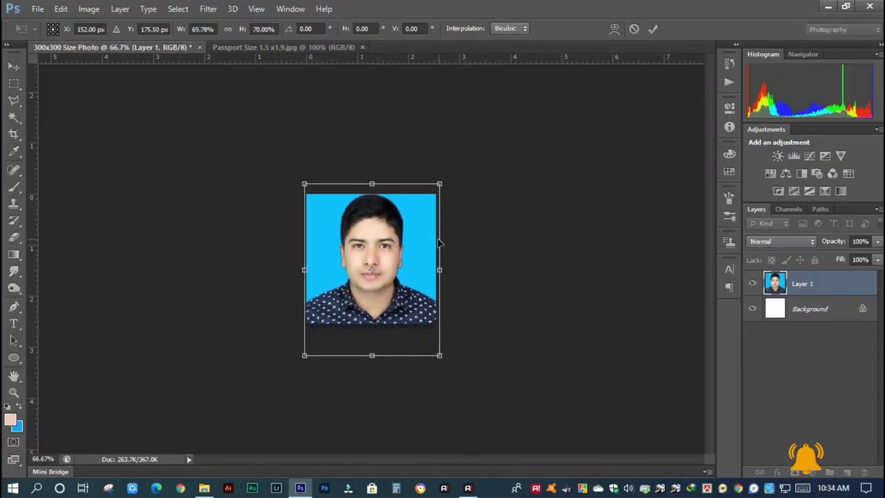
key("Down")
key("Down")
key("Down")
key("Down")
key("Down")
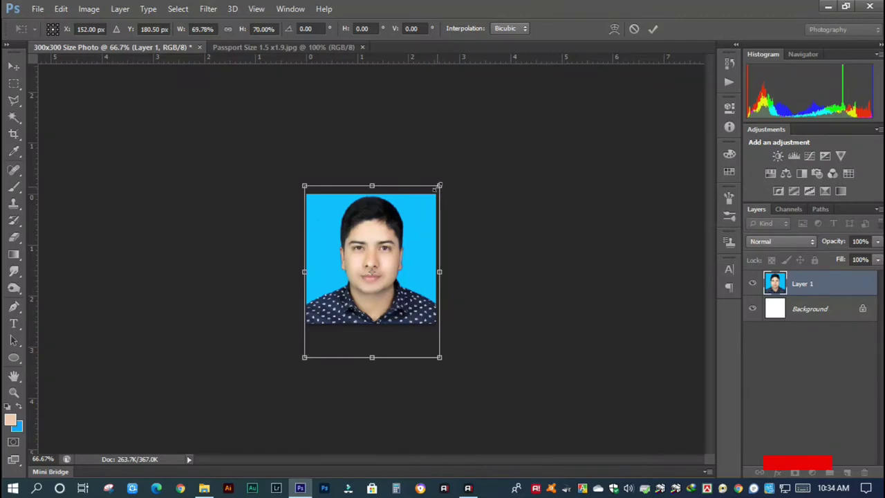
left_click_drag(439, 186, 437, 190)
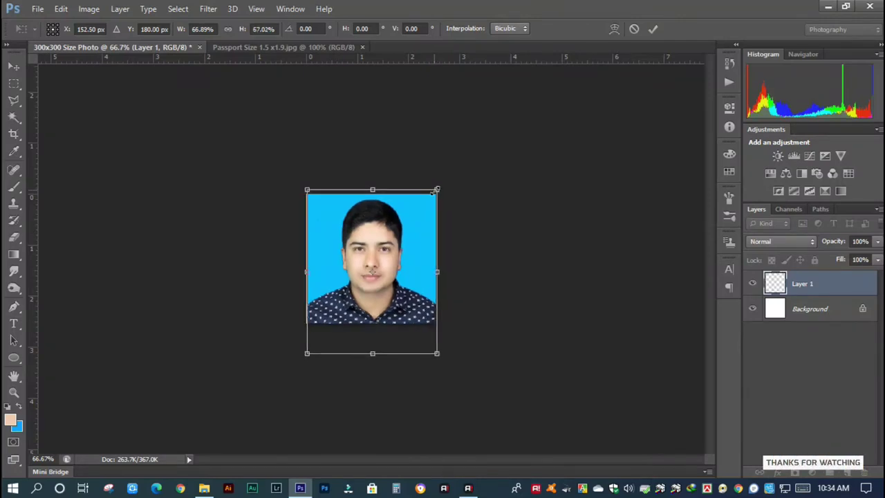
key("Left")
key("Left")
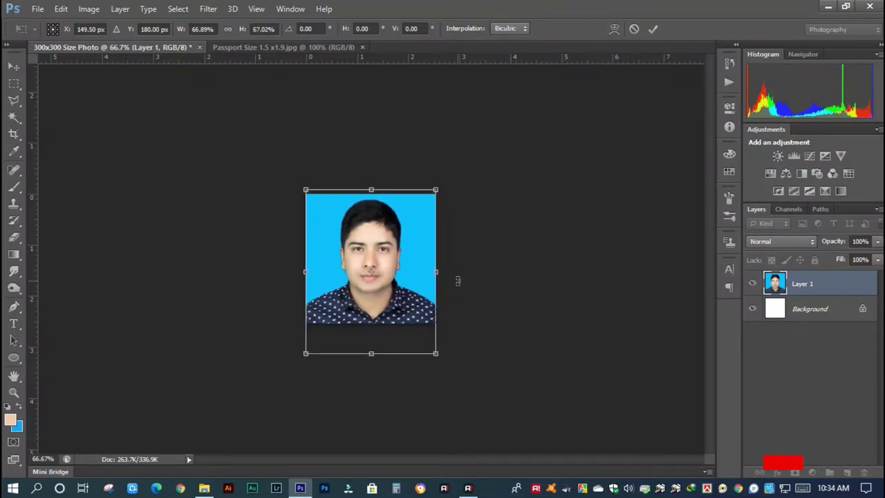
key("Up")
key("Up")
key("Up")
key("Up")
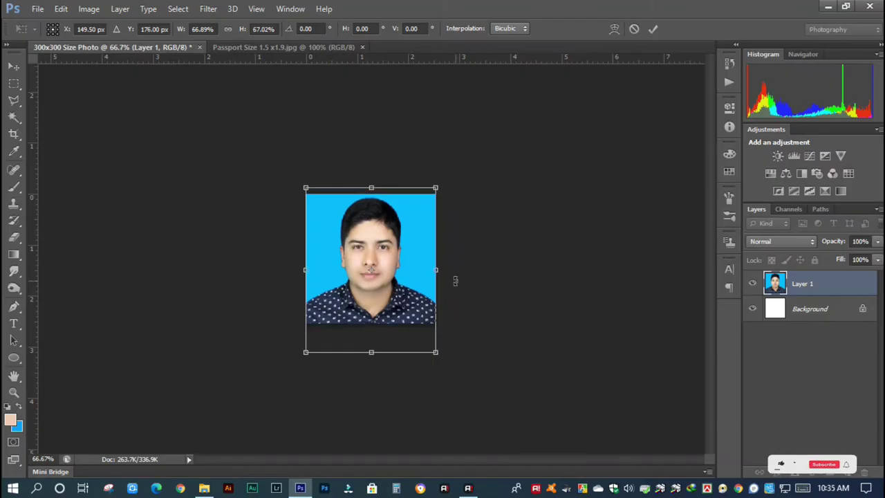
left_click(654, 29)
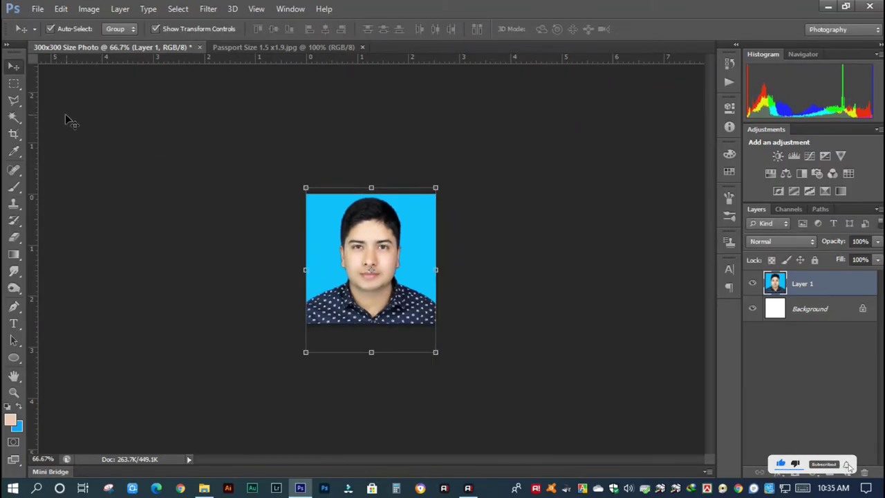
left_click(231, 110)
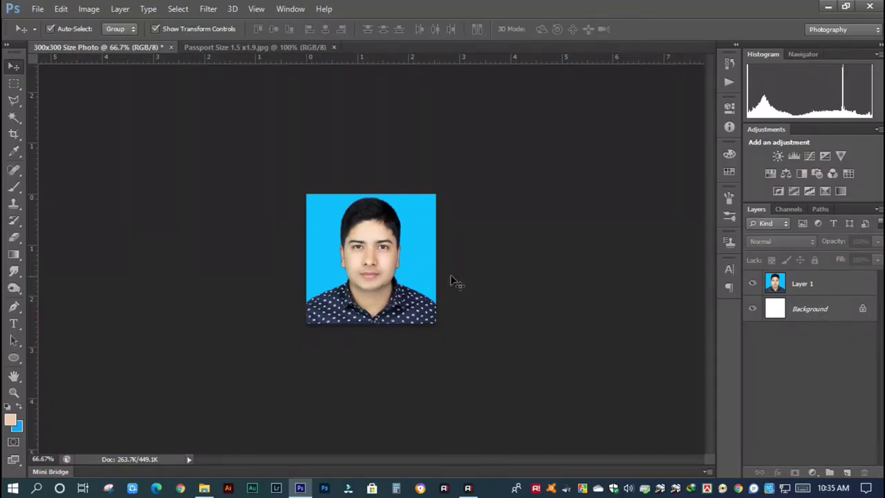
Merge Layer 1 down and save '300x300 Size Photo.jpg' to the Desktop at maximum quality
right_click(807, 285)
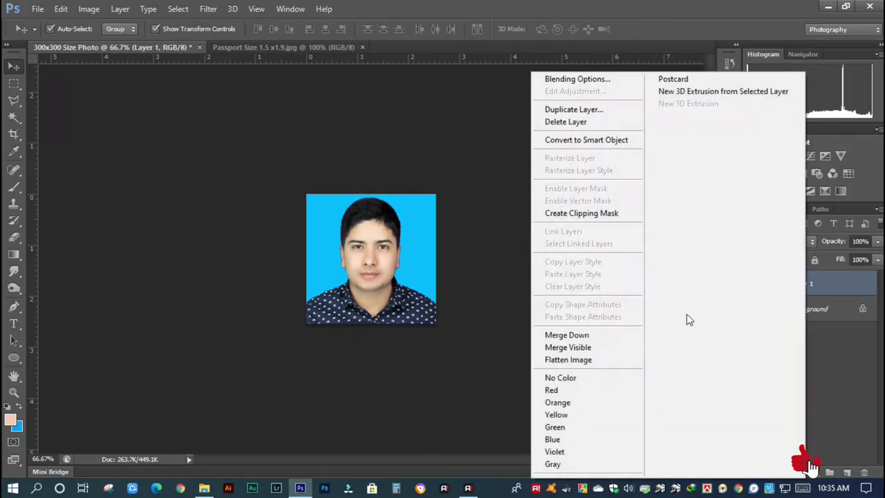
left_click(592, 348)
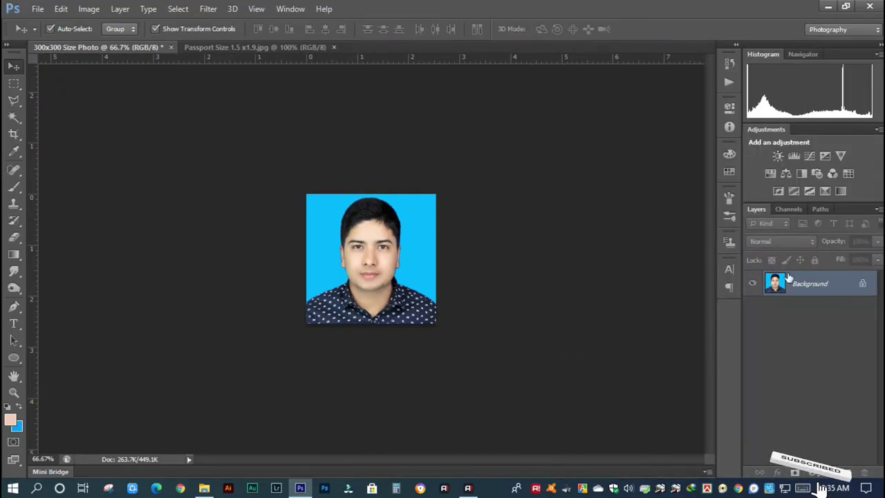
left_click(38, 9)
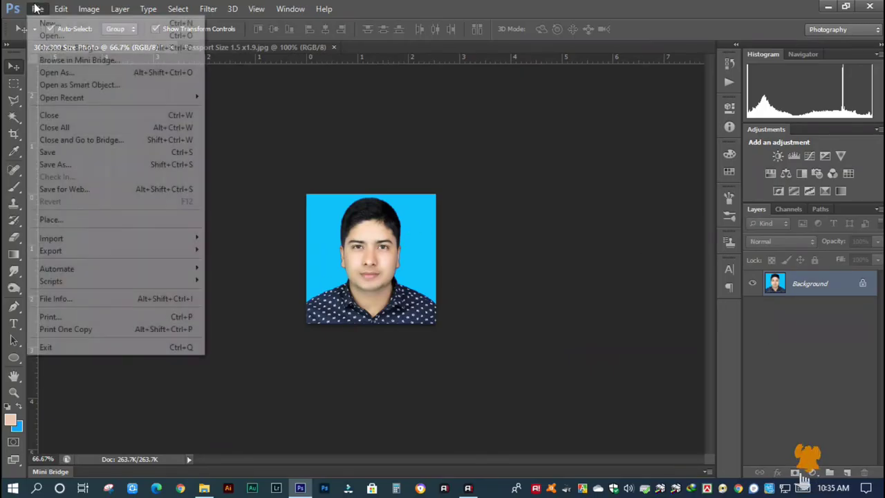
left_click(56, 165)
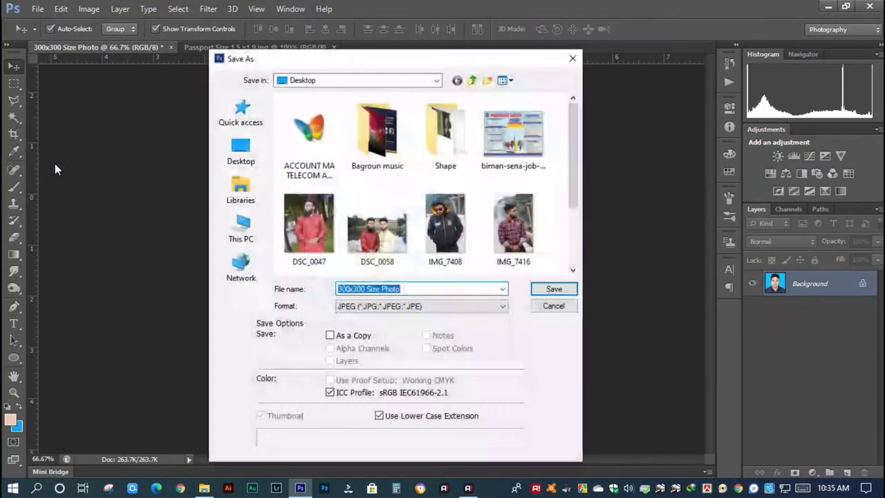
left_click(242, 151)
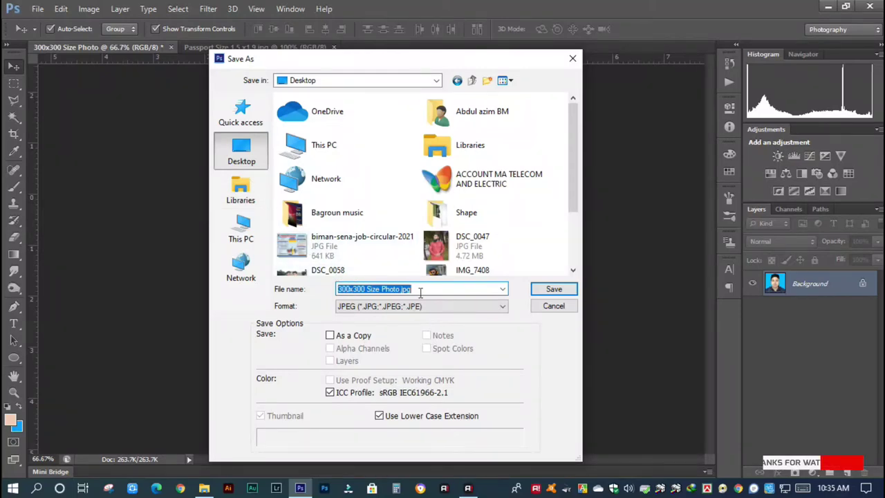
left_click(553, 290)
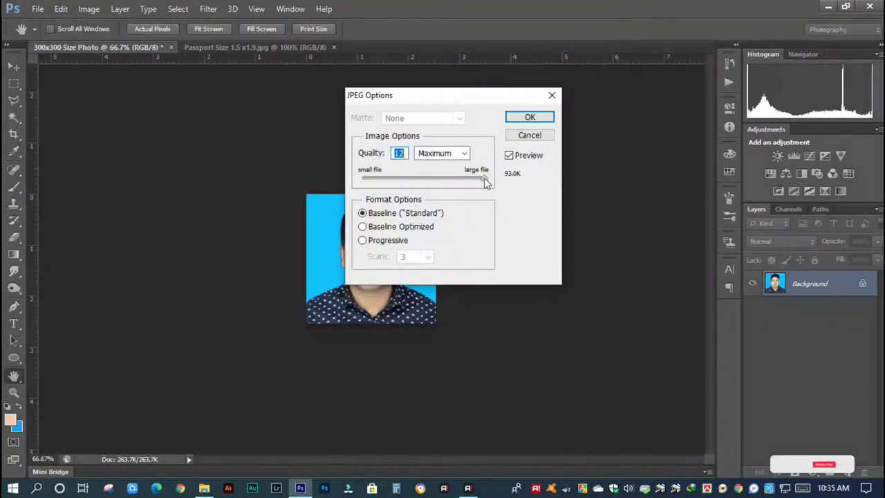
left_click(530, 118)
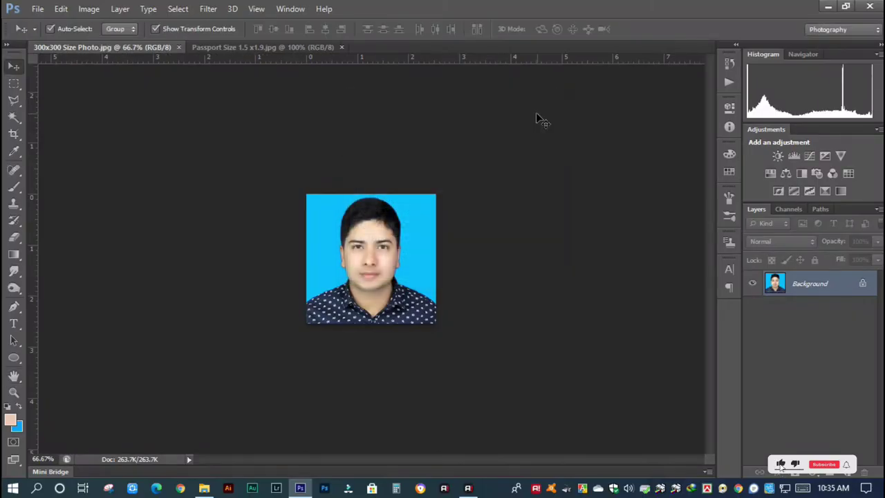
Minimize Photoshop and refresh the desktop to show the new JPEG
left_click(827, 7)
right_click(263, 171)
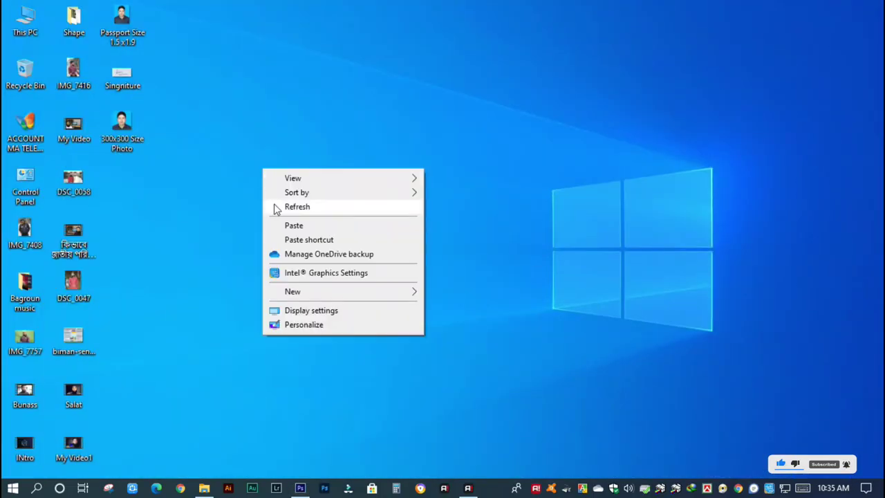
left_click(276, 207)
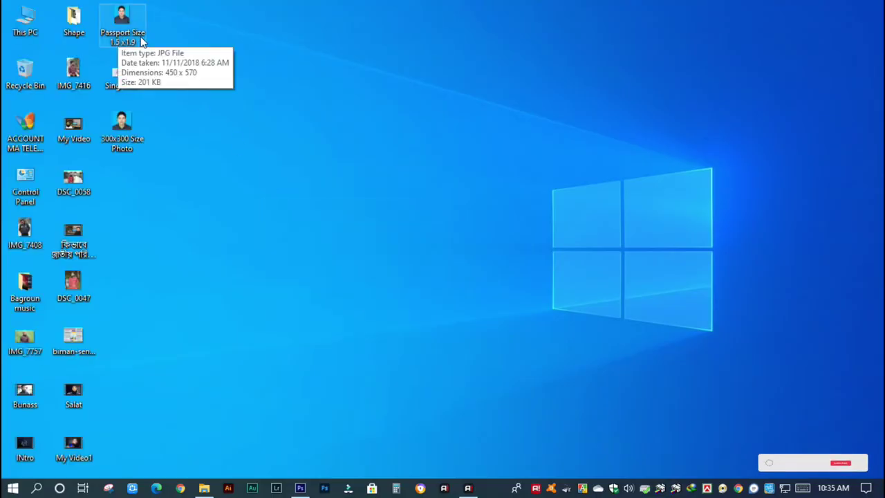
Confirm in Properties that 300x300 Size Photo is 300 × 300 px at 300 dpi, then close it
right_click(128, 148)
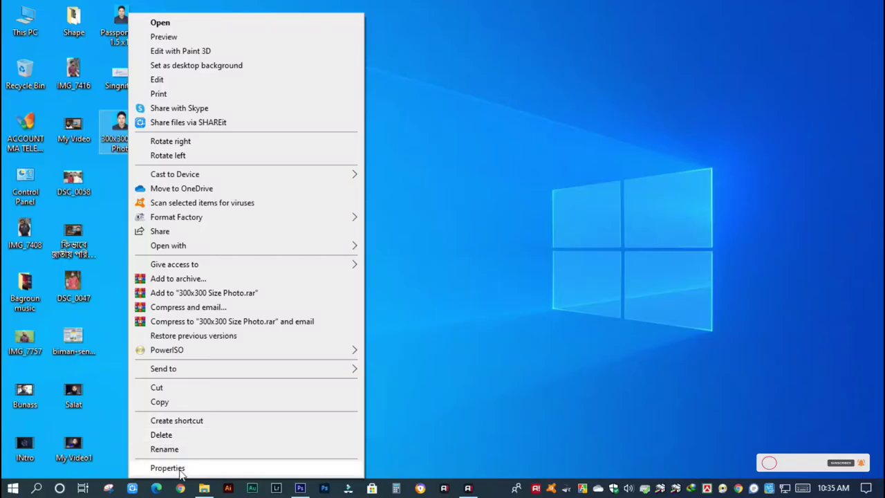
left_click(167, 468)
left_click(184, 173)
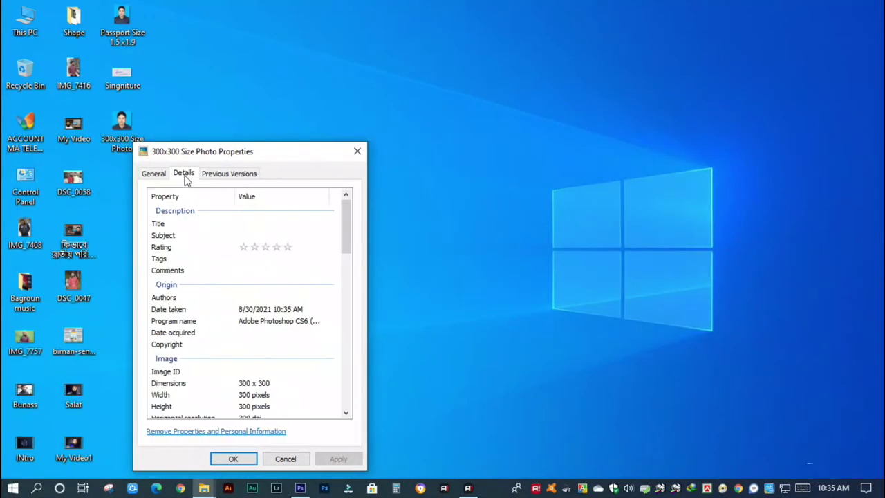
left_click_drag(264, 154, 379, 104)
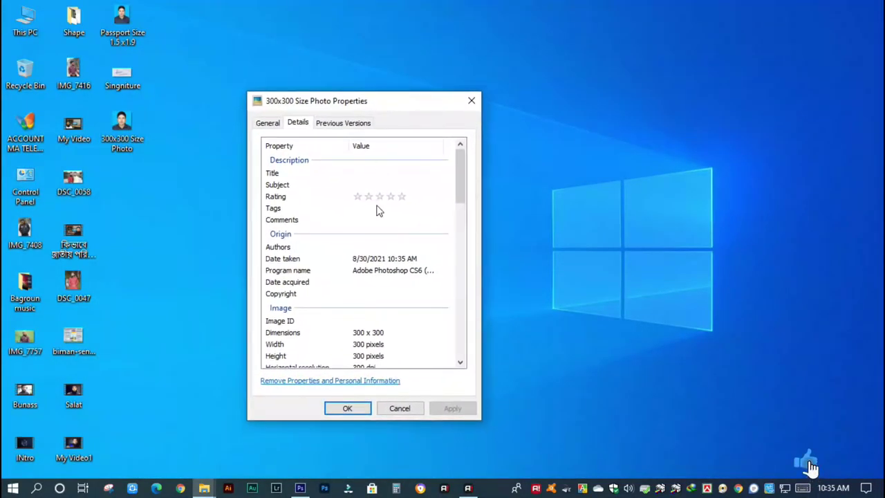
scroll(383, 342, "down", 1)
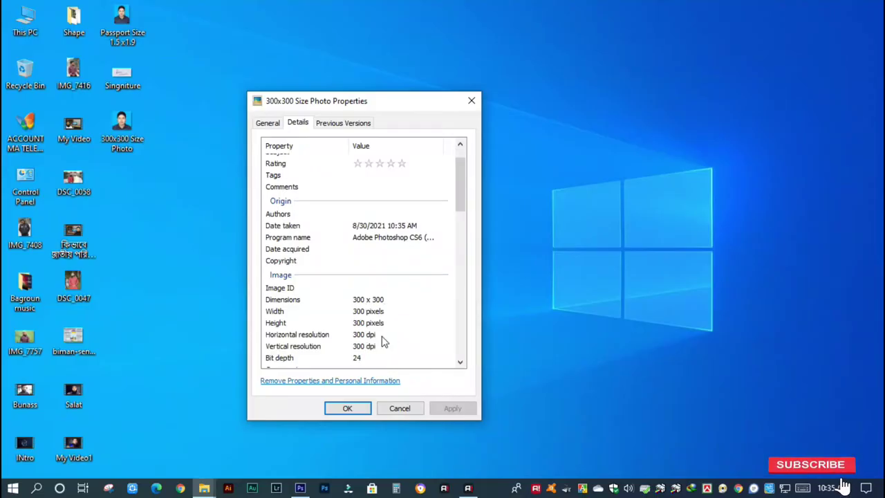
scroll(370, 349, "down", 1)
scroll(373, 304, "down", 1)
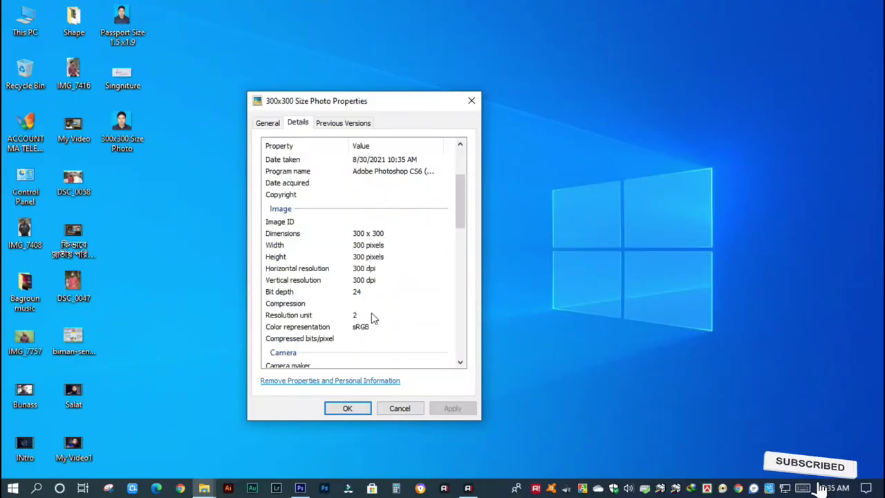
scroll(307, 184, "up", 3)
left_click(269, 125)
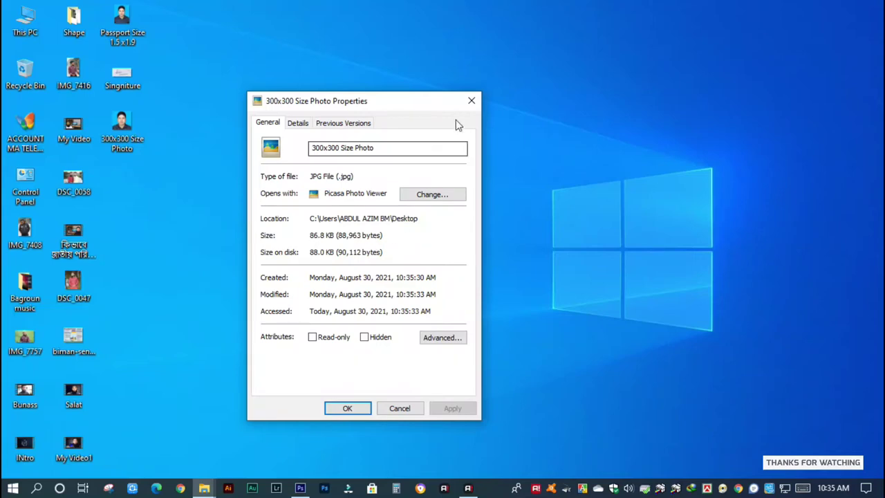
left_click(471, 100)
right_click(292, 142)
left_click(319, 181)
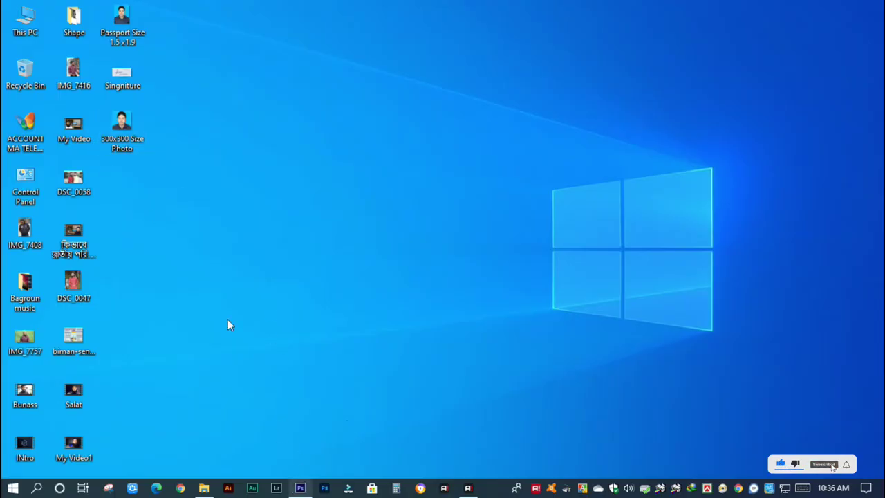
Open the Singniture signature image in Photoshop
left_click(308, 488)
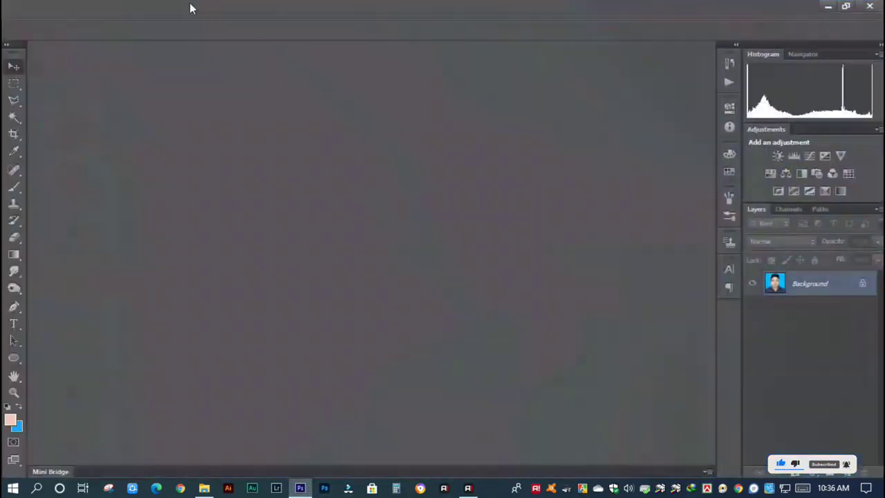
left_click(38, 8)
left_click(60, 36)
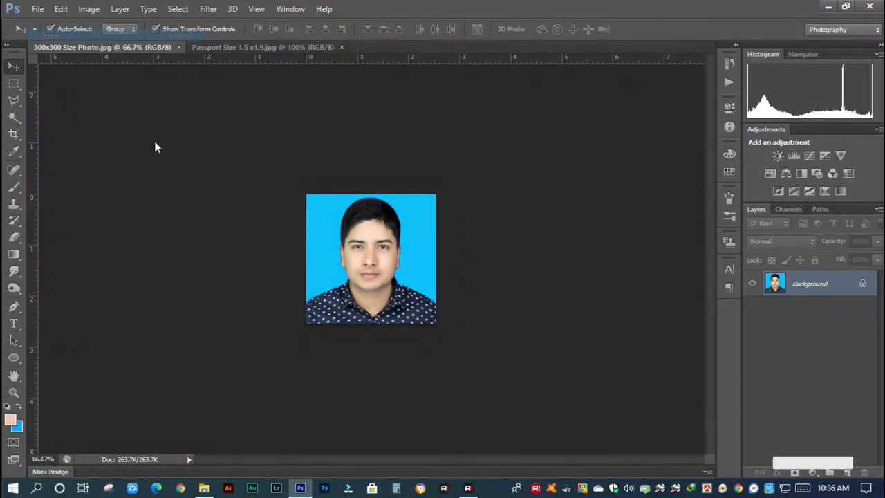
scroll(465, 261, "down", 3)
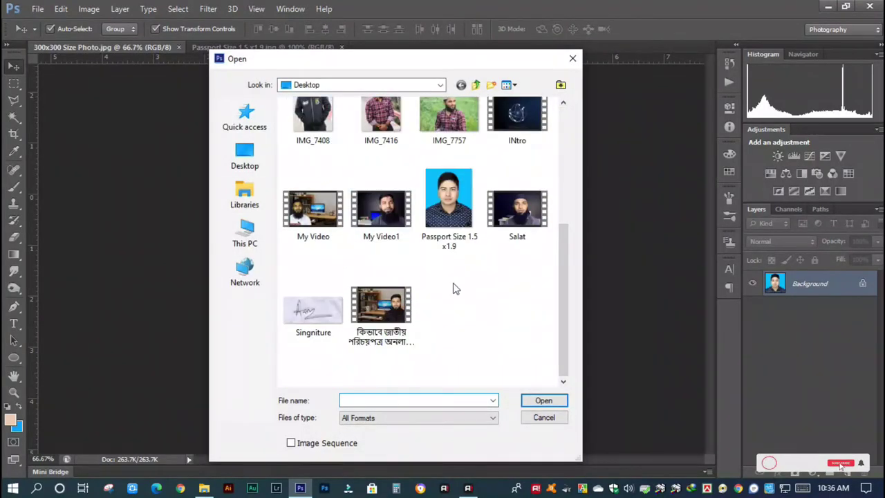
left_click(316, 304)
left_click(534, 399)
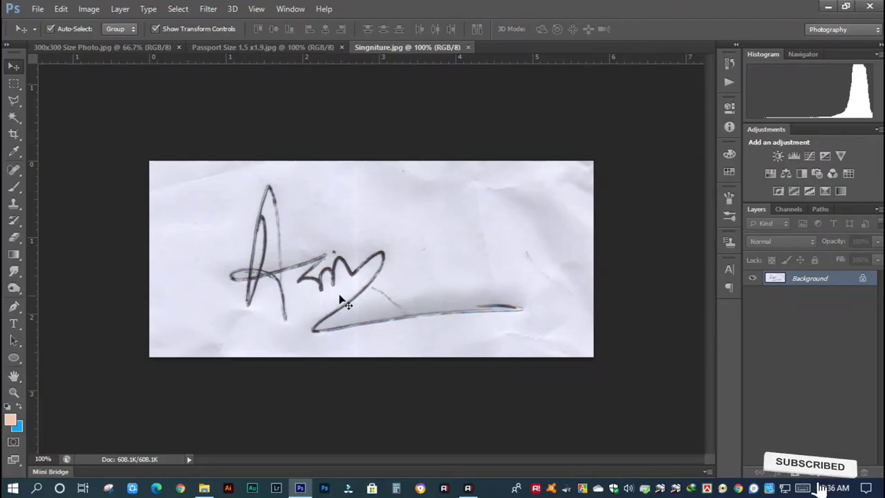
Add an Exposure layer at +0.69 with shifted offset and lowered gamma to whiten the paper
left_click(823, 156)
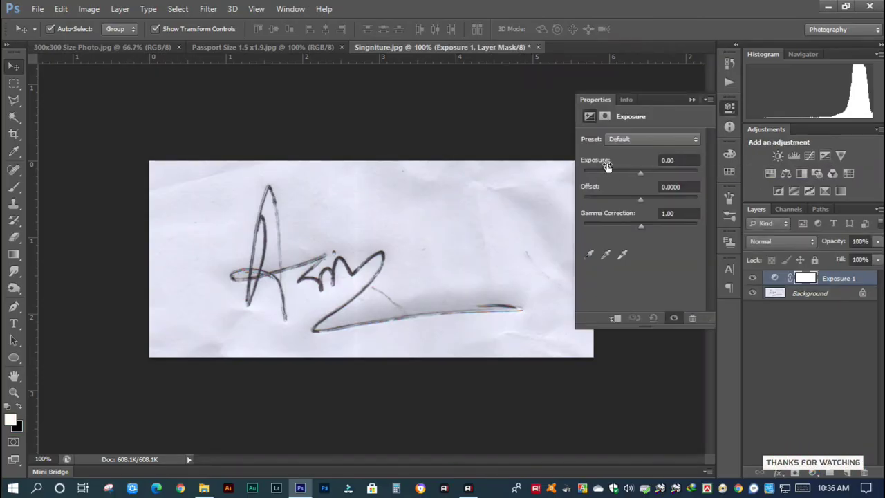
left_click_drag(642, 173, 646, 173)
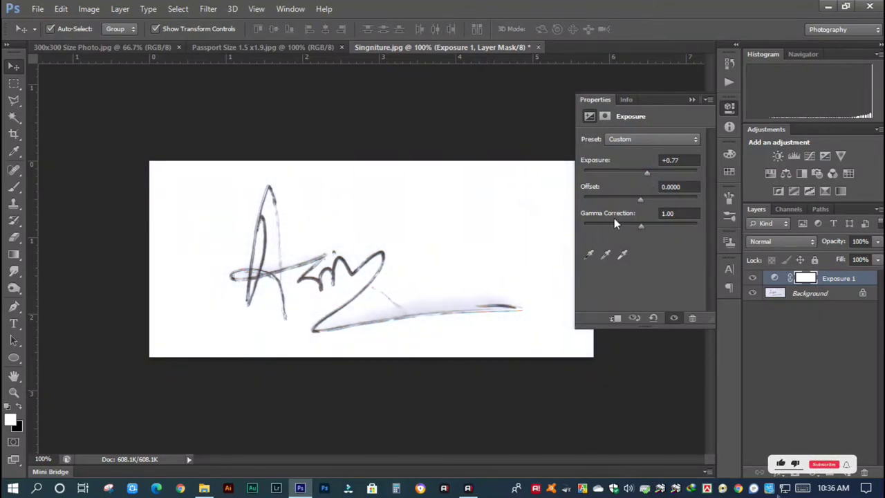
left_click_drag(641, 225, 669, 233)
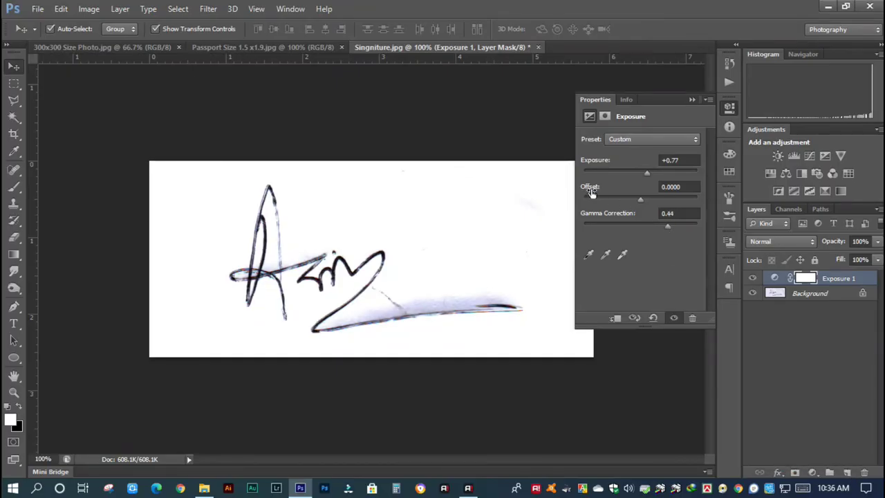
left_click_drag(641, 200, 661, 202)
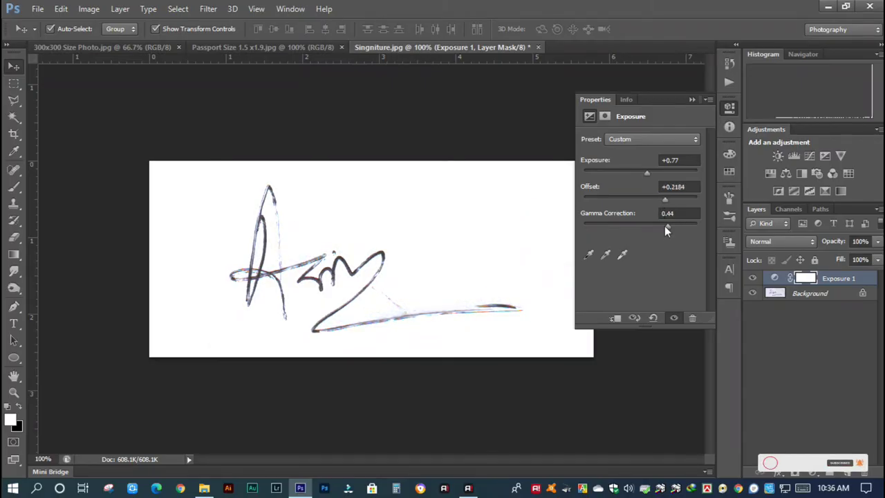
mouse_move(667, 225)
left_mouse_down()
mouse_move(658, 225)
mouse_move(679, 225)
left_mouse_up()
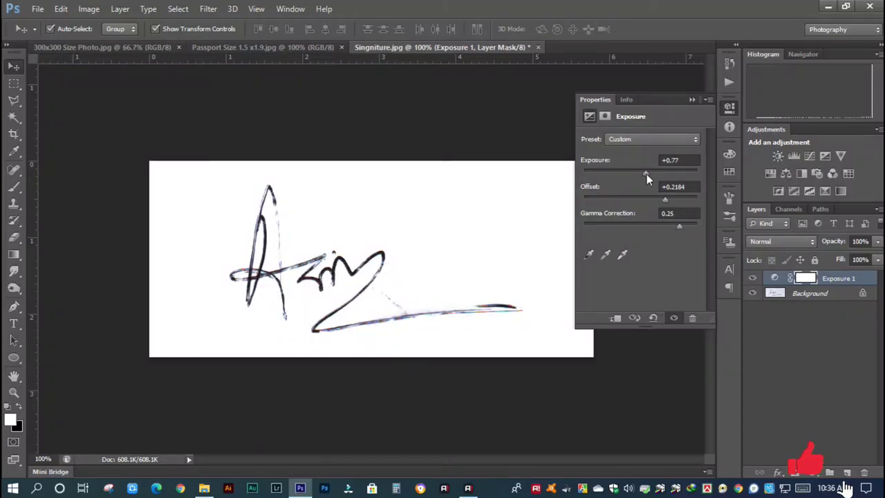
left_click_drag(647, 175, 645, 167)
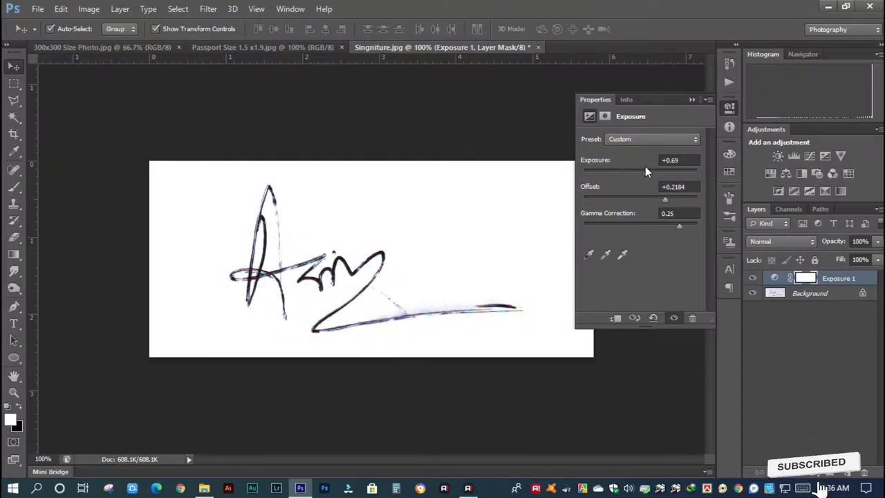
left_click(690, 98)
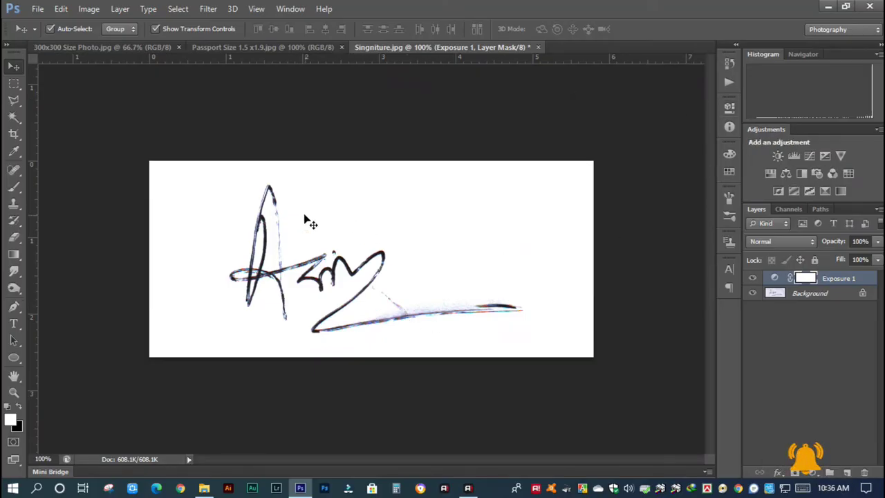
Add a second Exposure layer with raised exposure
left_click(828, 156)
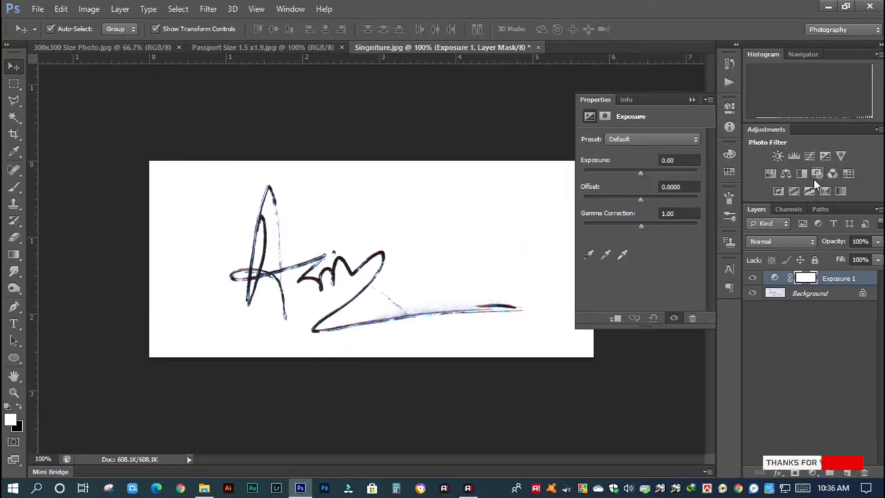
left_click_drag(640, 173, 614, 200)
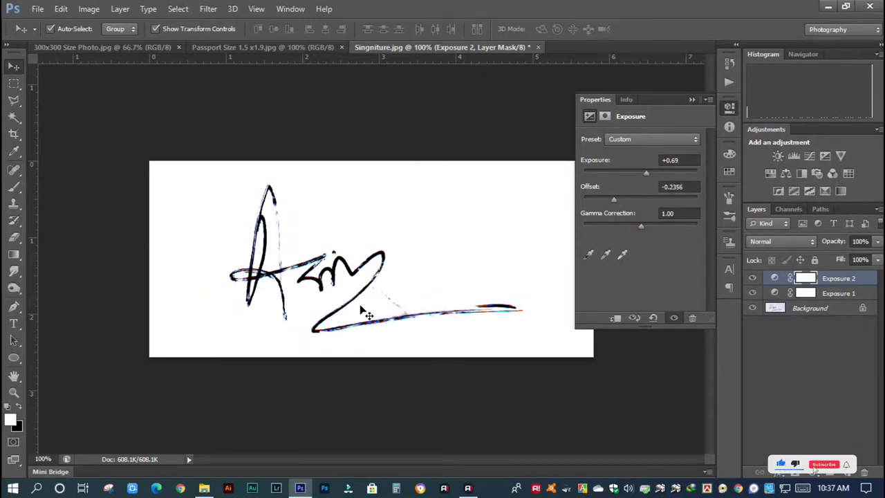
left_click(691, 99)
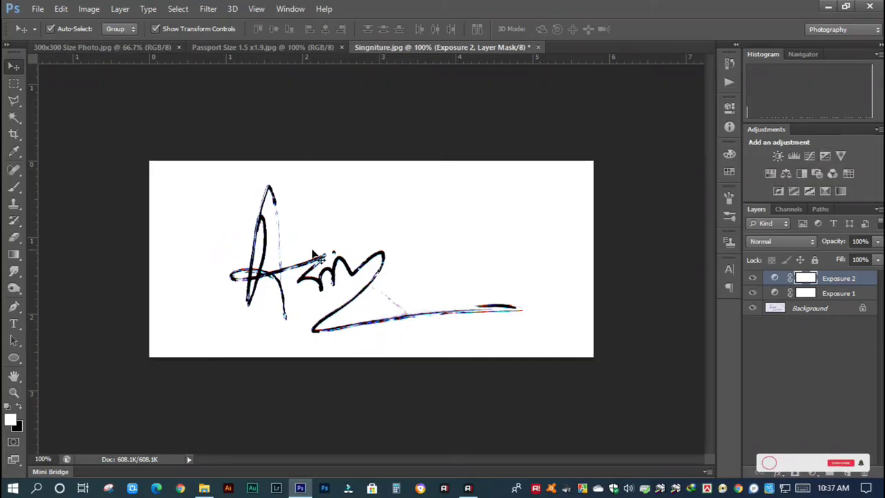
Flatten the signature image, then create a new 300 × 80 px document named SEG
right_click(836, 278)
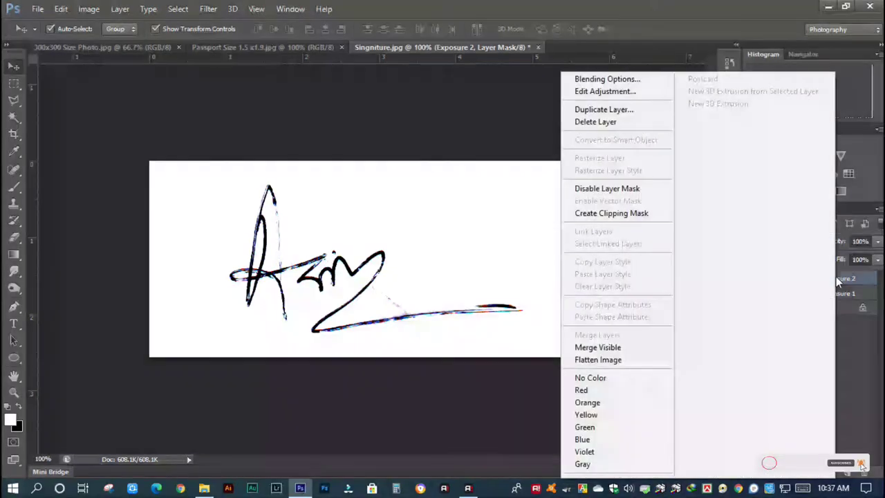
left_click(632, 349)
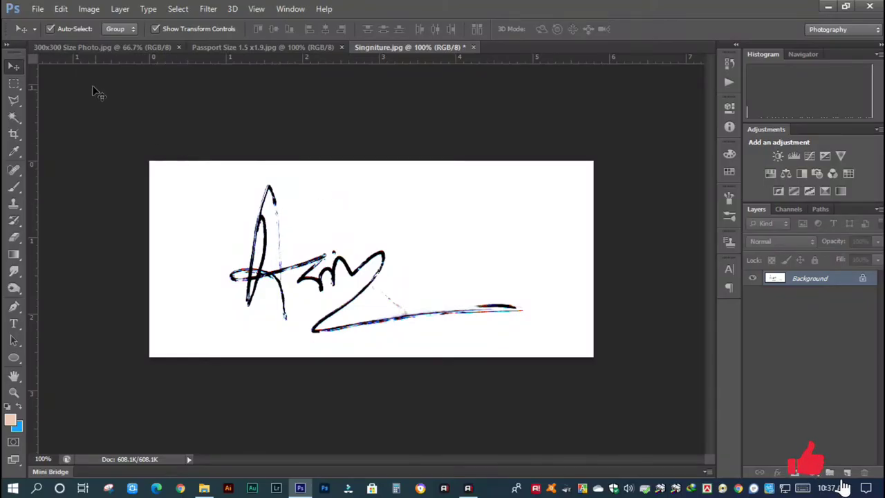
left_click(37, 9)
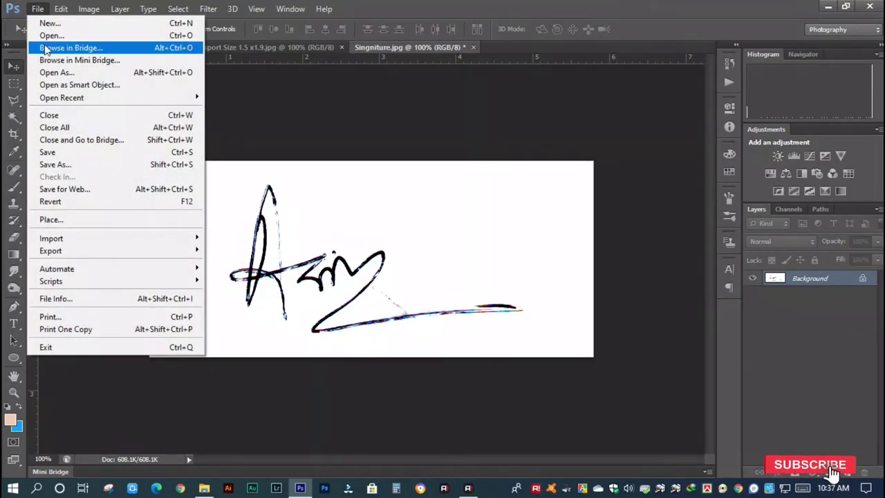
left_click(50, 22)
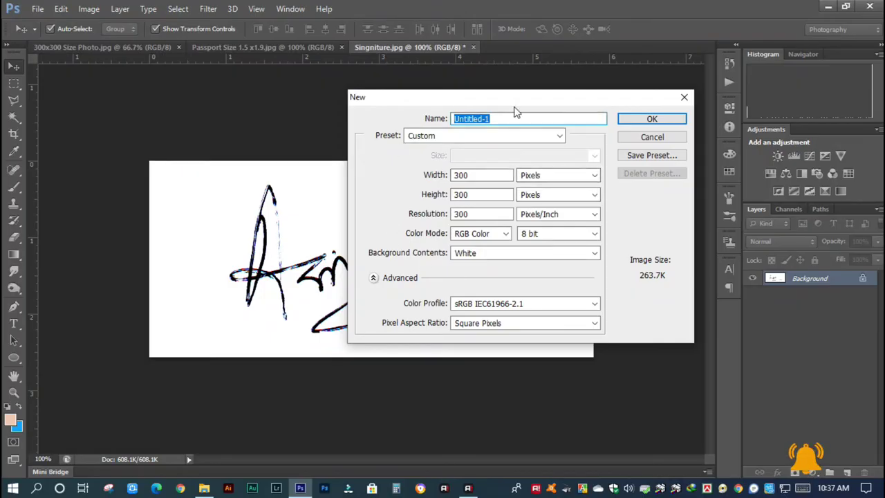
type("SEG")
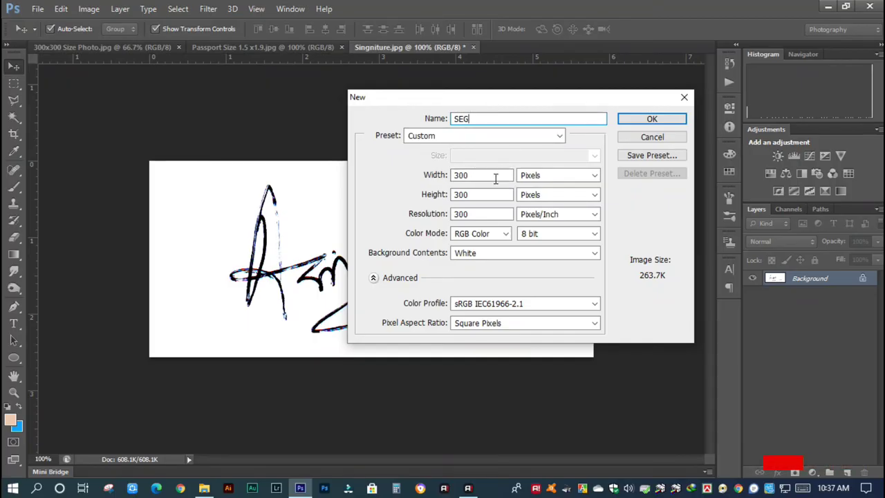
double_click(490, 175)
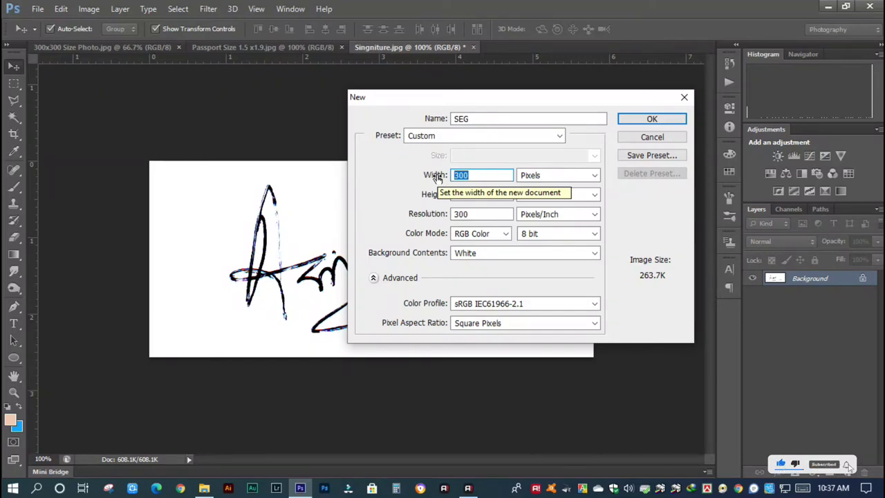
left_click(489, 195)
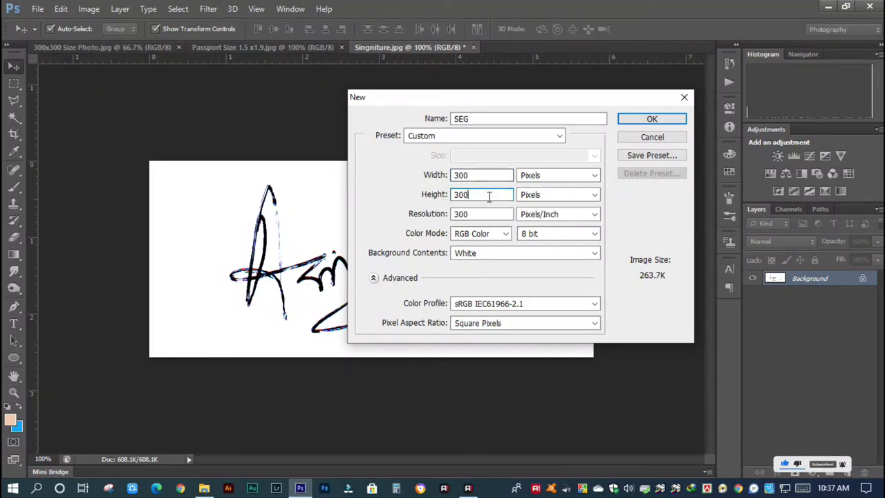
left_click_drag(489, 196, 462, 196)
type("80")
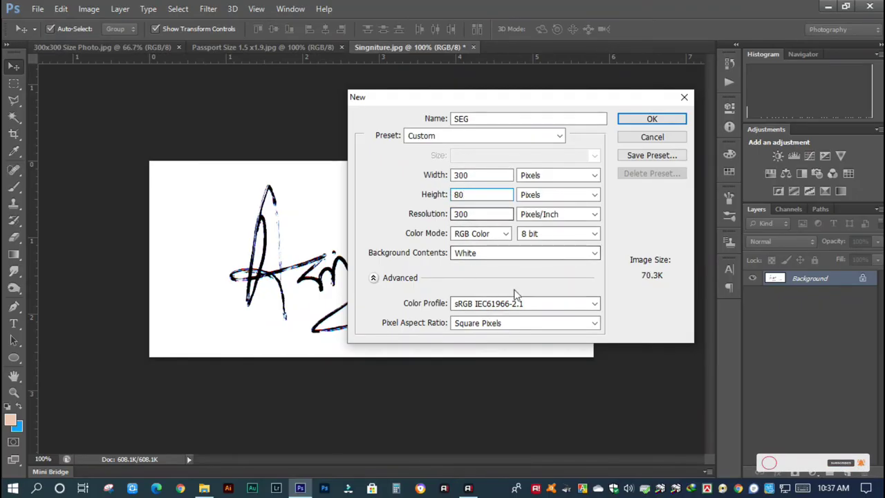
left_click(669, 123)
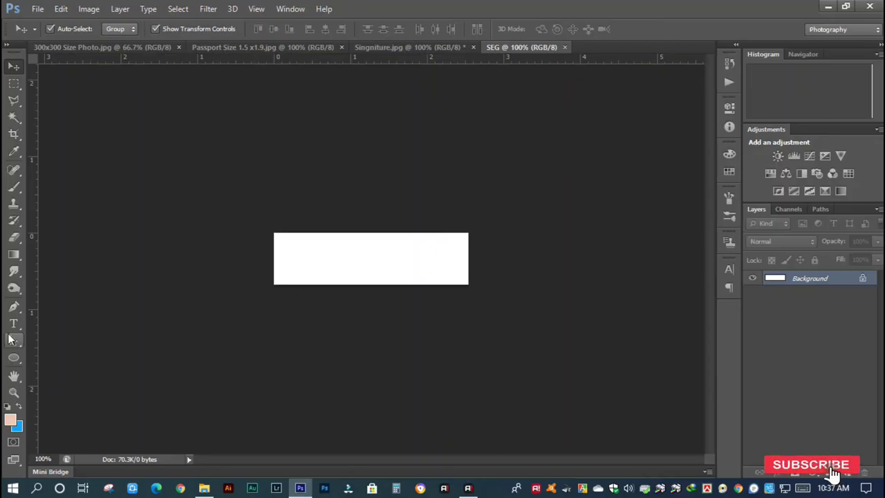
Check the blank SEG canvas, then switch to the Singniture.jpg document
left_click(13, 392)
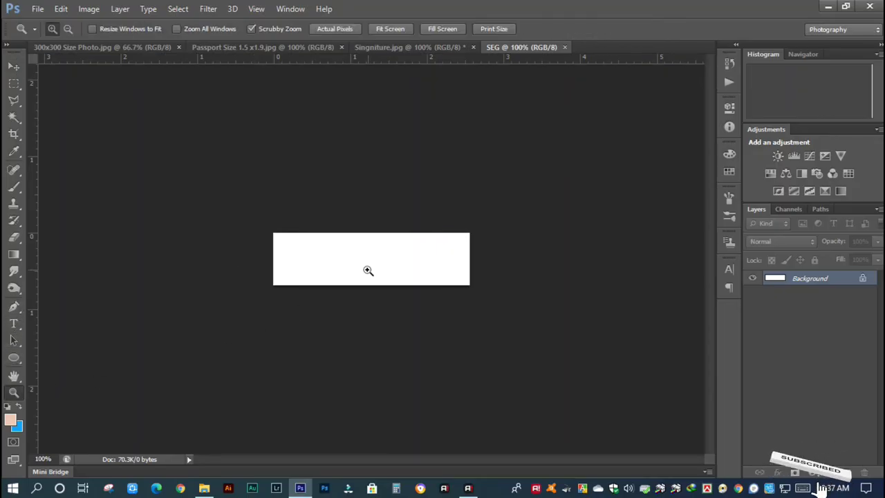
left_click(367, 271)
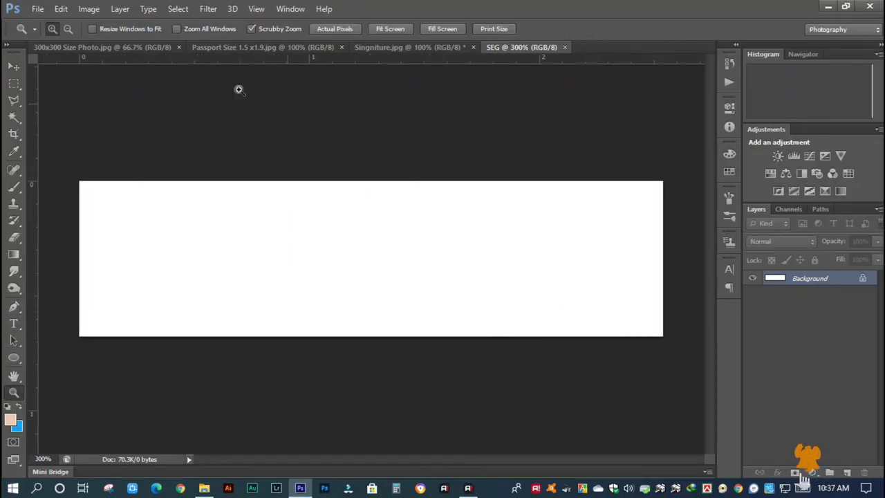
left_click(68, 29)
left_click(326, 248)
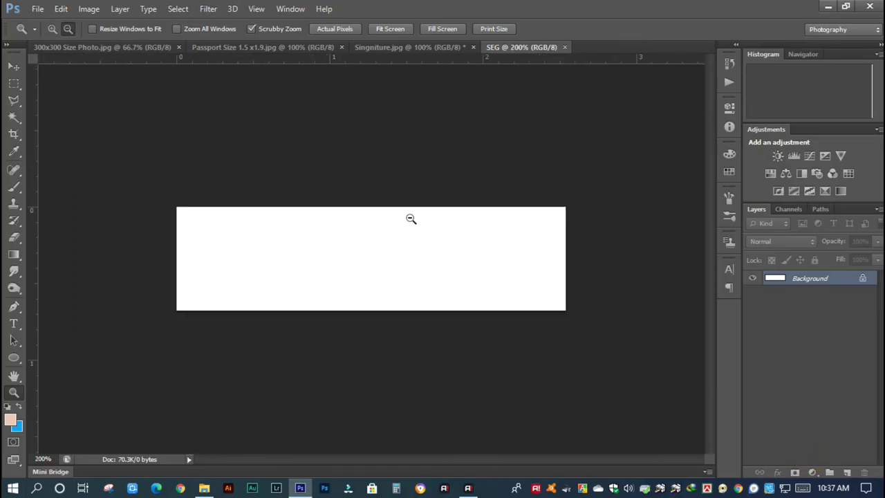
left_click(400, 45)
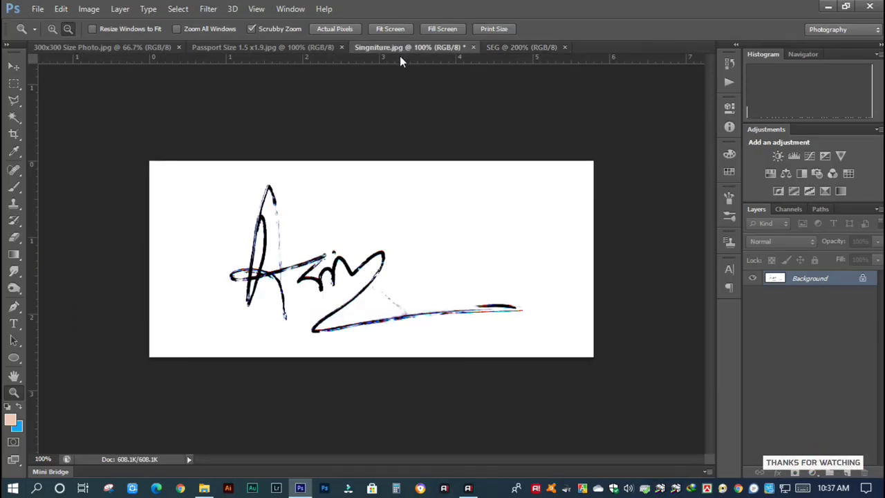
Drag the signature image from Singniture.jpg into SEG as a new layer
left_click(15, 67)
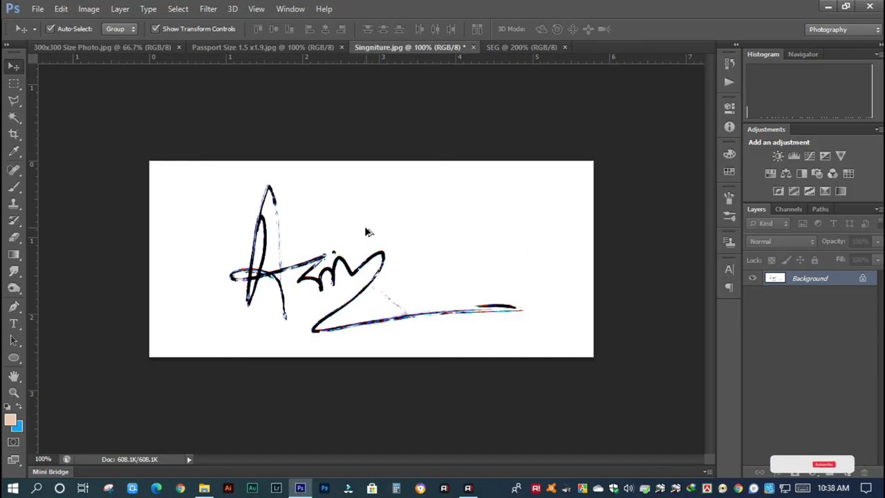
mouse_move(369, 223)
left_mouse_down()
mouse_move(523, 45)
mouse_move(514, 73)
left_mouse_up()
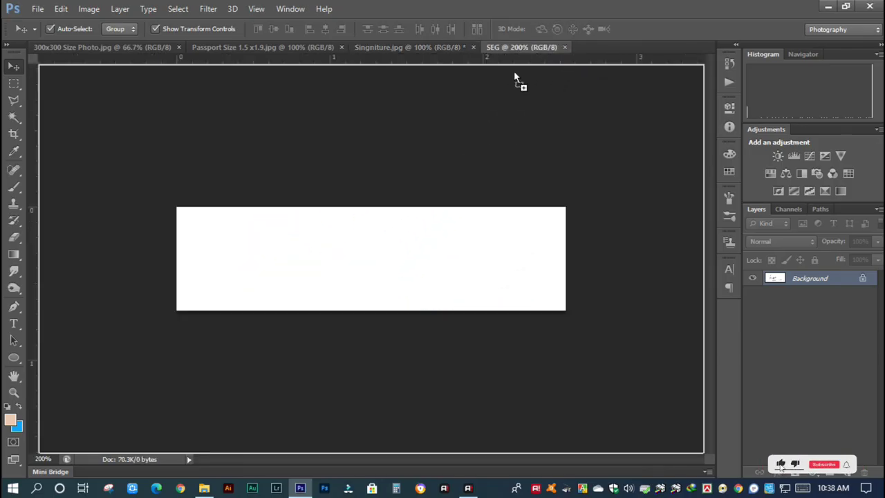
left_click_drag(382, 235, 383, 237)
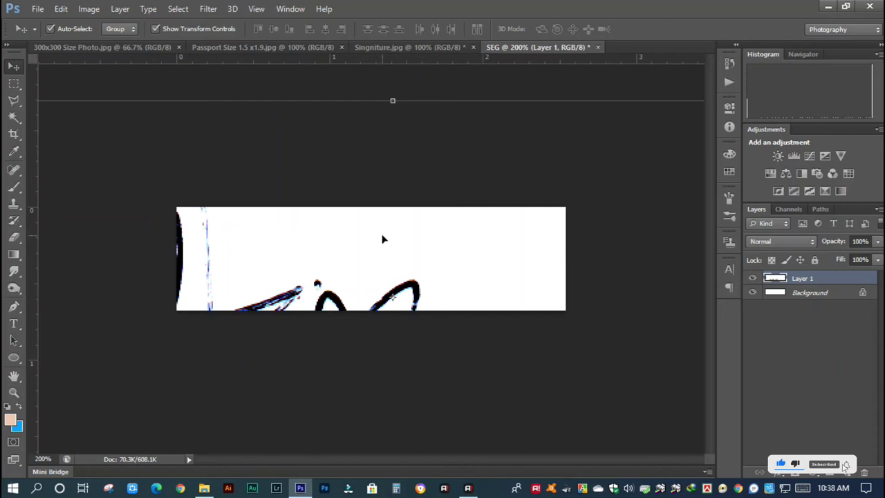
Scale the signature down to fit the white strip, nudge it right and down, and commit
key("ctrl+minus")
key("ctrl+minus")
key("ctrl+minus")
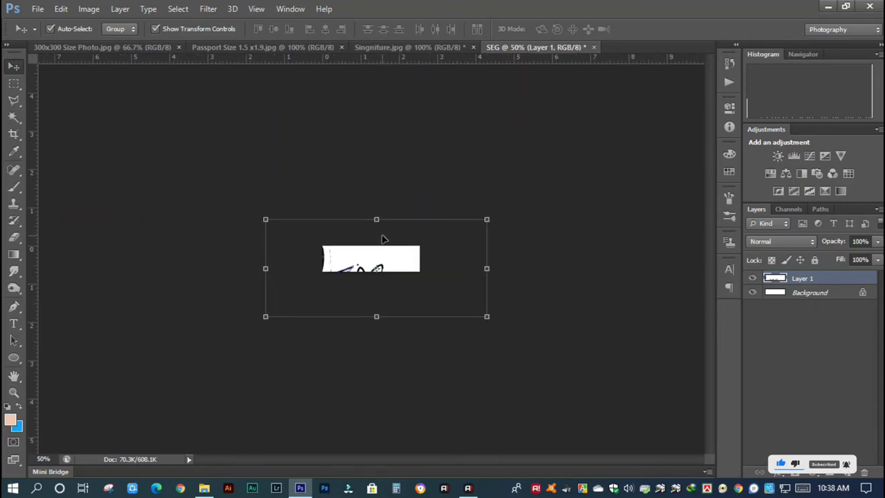
key("ctrl+plus")
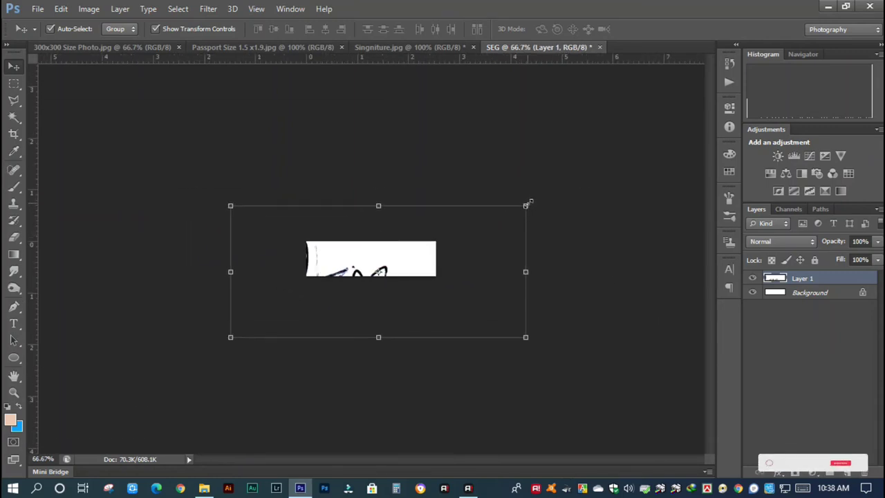
left_click_drag(527, 205, 387, 257)
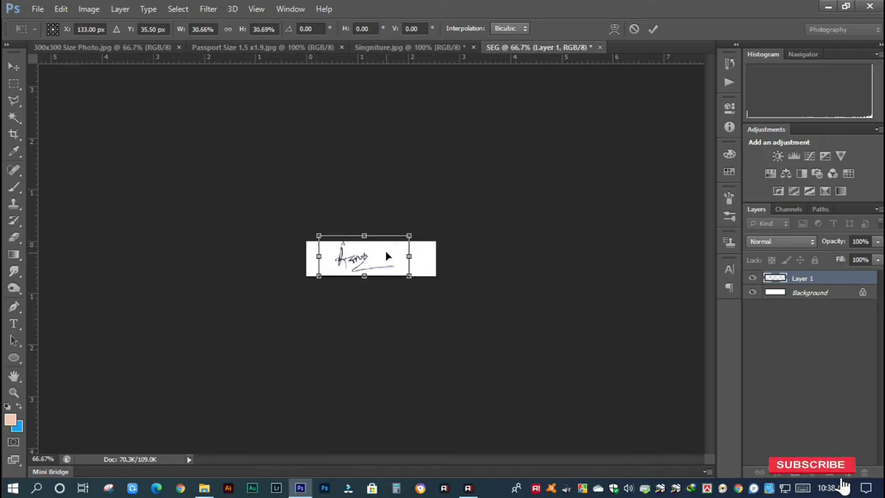
key("Right")
key("Right")
key("Right")
key("Down")
key("Down")
key("Down")
key("Right")
key("Right")
key("Right")
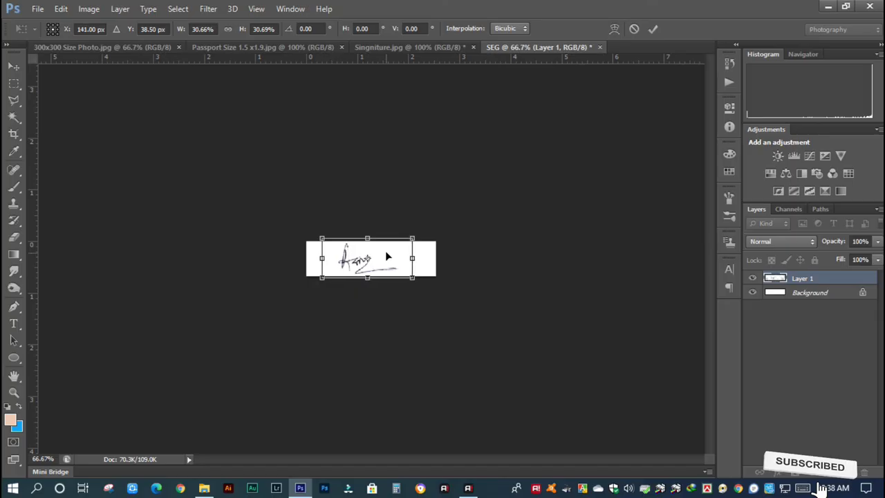
left_click(655, 29)
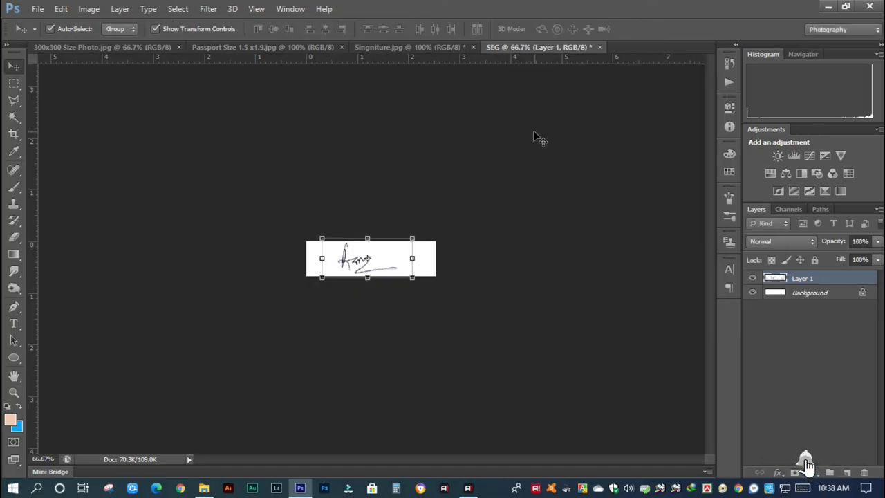
Merge Layer 1 into a single Background layer with Merge Visible and inspect the result
right_click(803, 280)
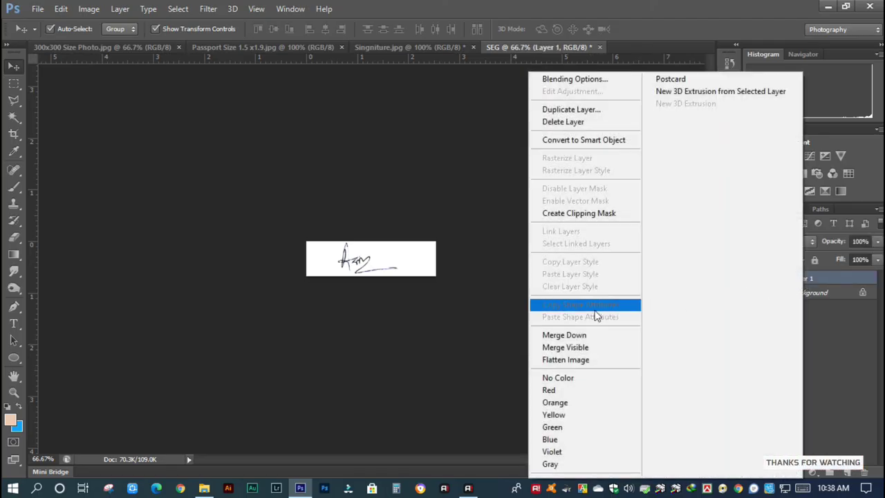
left_click(586, 347)
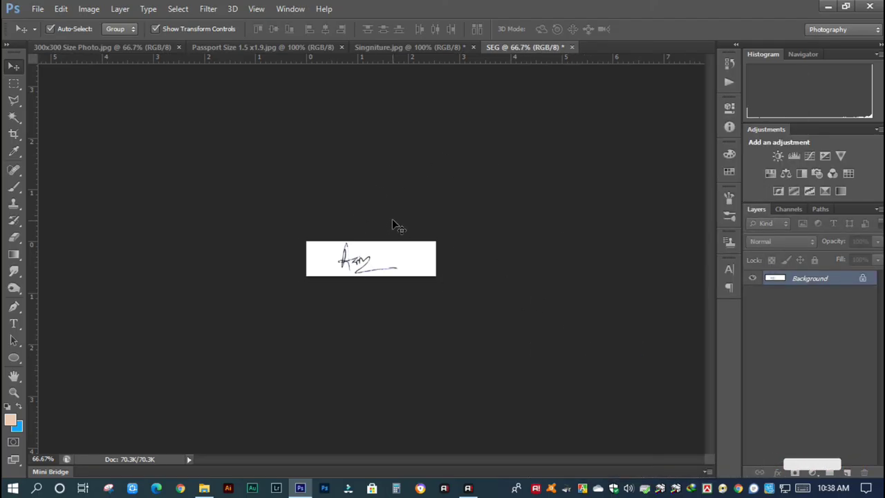
key("ctrl+plus")
key("ctrl+plus")
key("ctrl+plus")
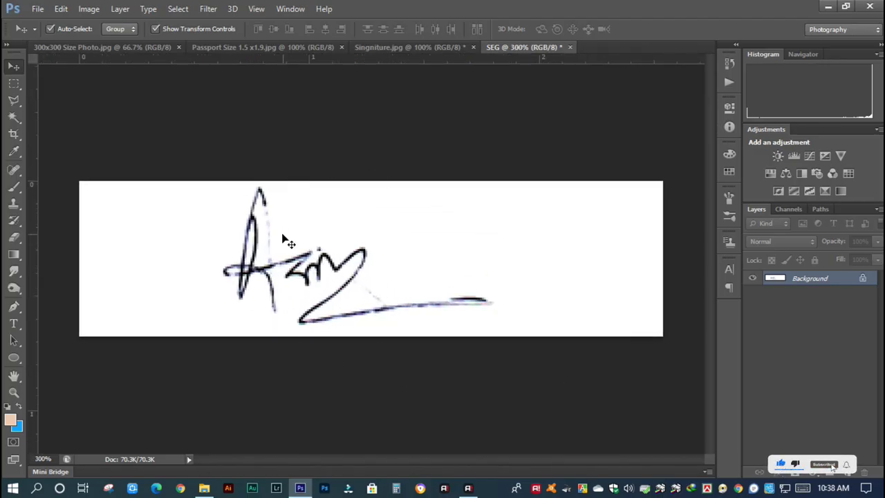
key("ctrl+minus")
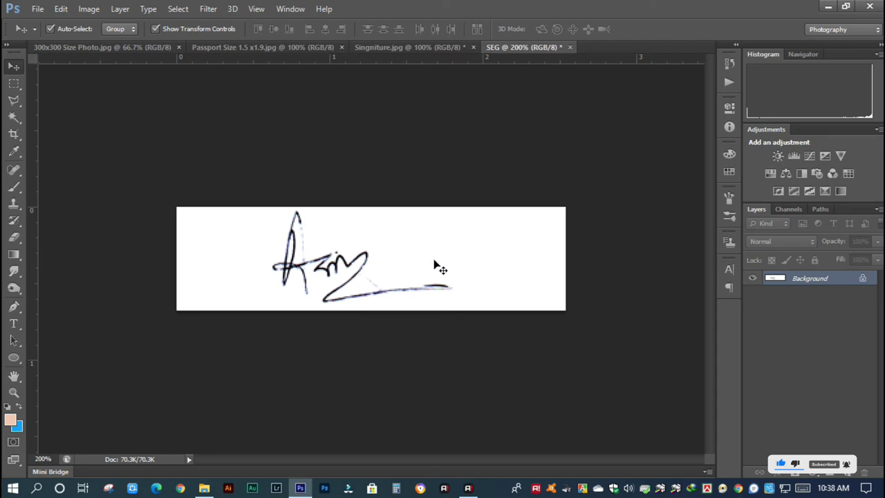
left_click(37, 8)
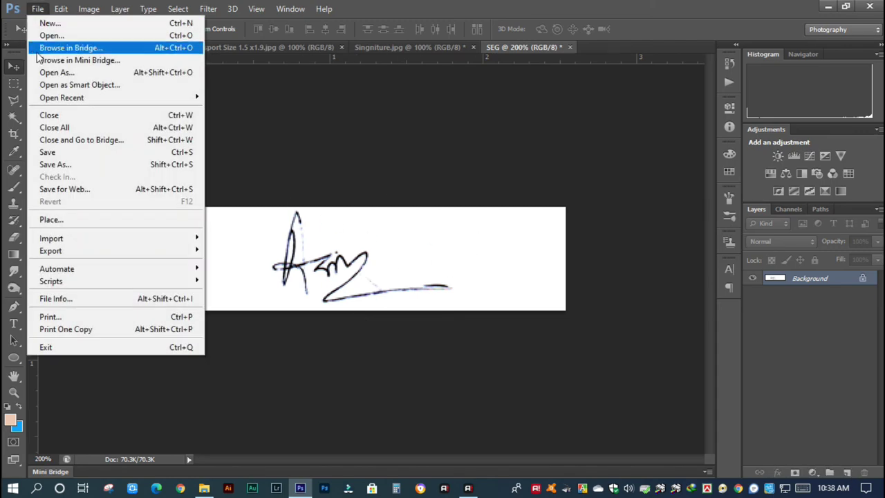
Save the document as JPEG SEG300x80.jpg at Quality 12 (Maximum), then close Photoshop
left_click(63, 165)
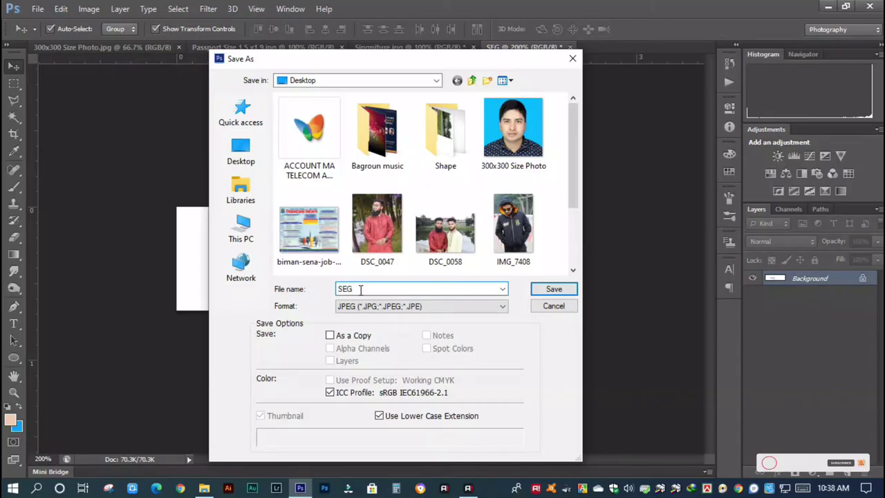
type("300x80")
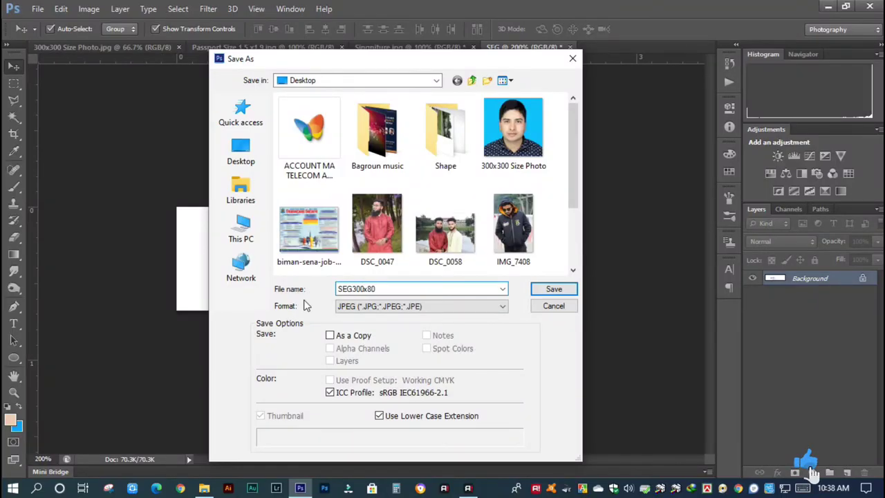
left_click(554, 289)
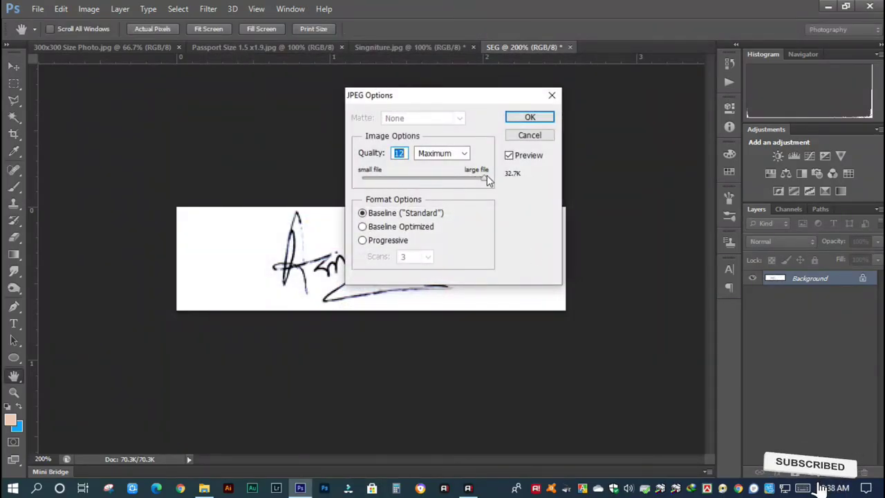
left_click_drag(484, 180, 436, 184)
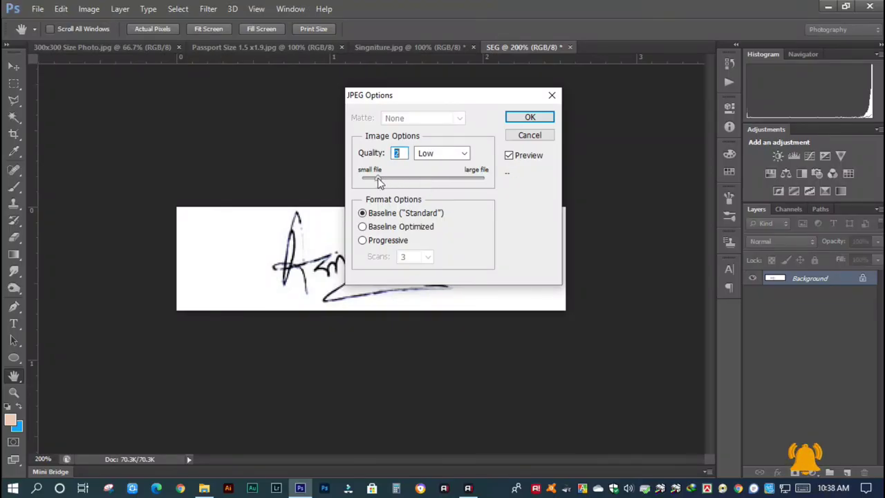
left_click_drag(377, 181, 491, 184)
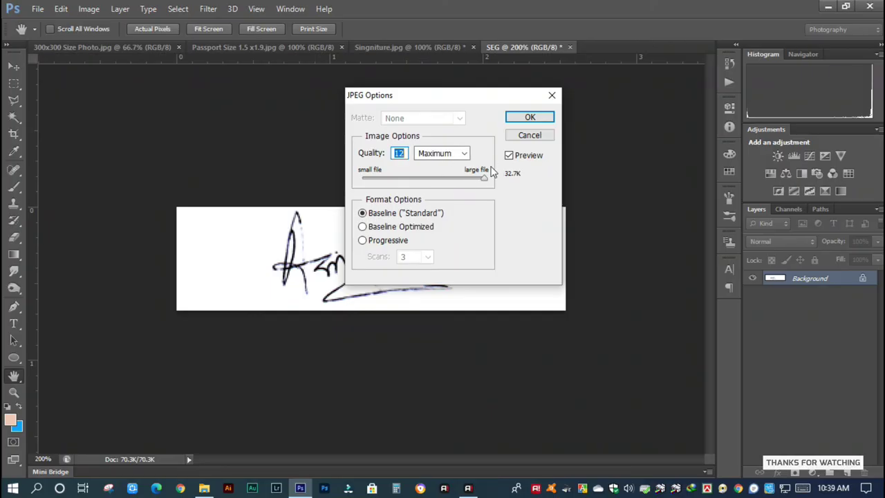
left_click(531, 118)
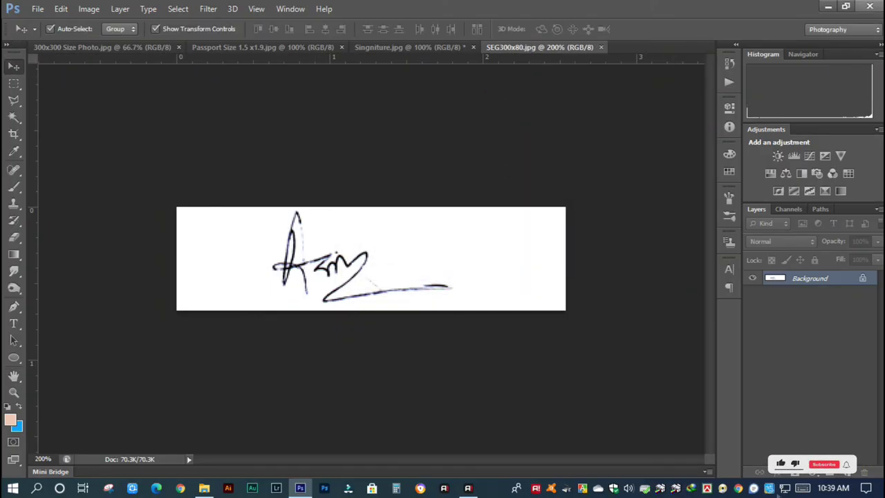
left_click(870, 6)
Finish closing Photoshop and refresh the desktop so SEG300x80.jpg appears
left_click(447, 192)
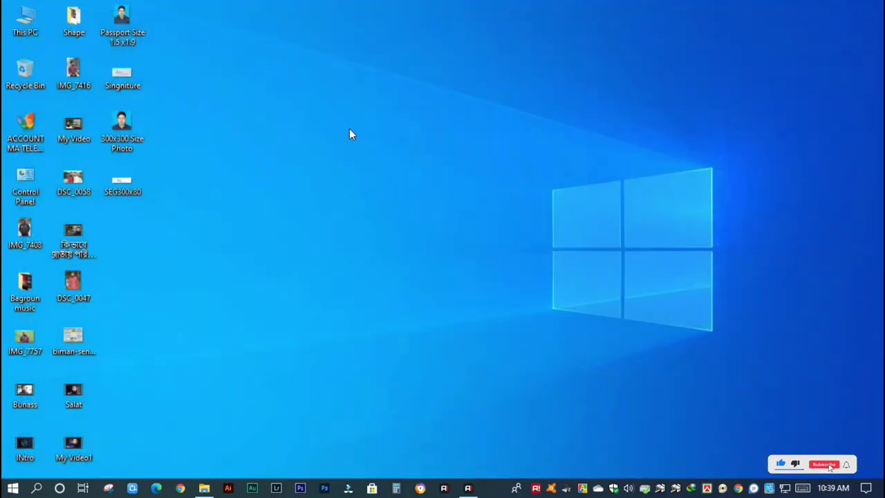
right_click(349, 129)
left_click(382, 168)
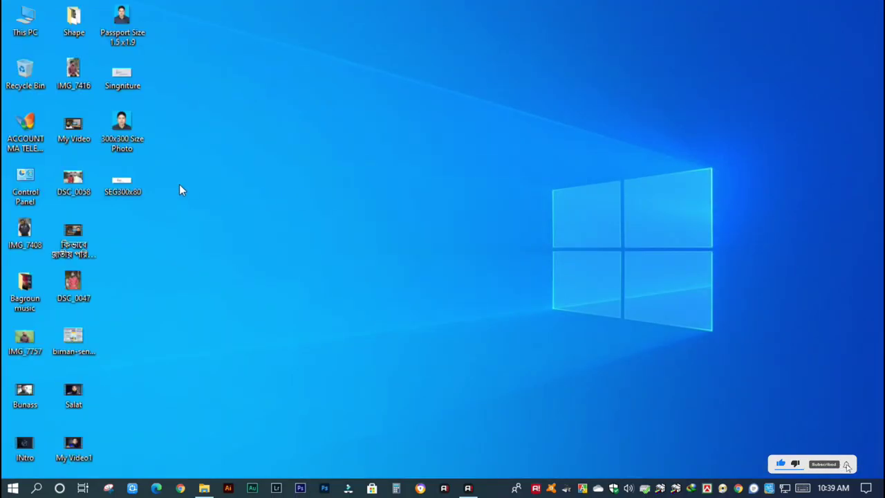
Check SEG300x80.jpg's Properties Details, confirming 300×80 pixels at 300 dpi
right_click(130, 188)
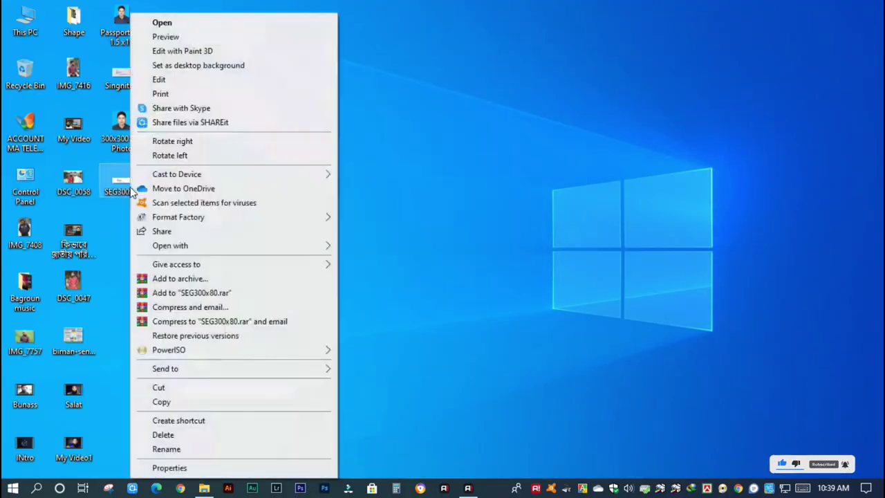
left_click(191, 468)
left_click(182, 174)
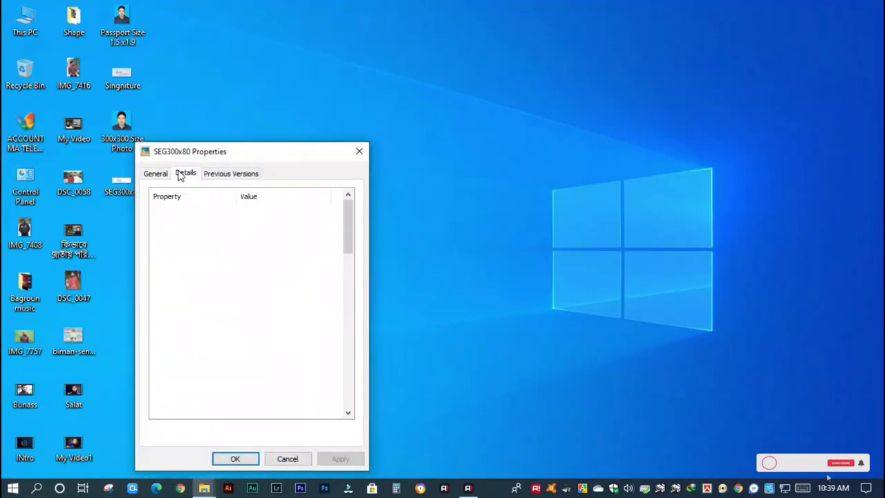
scroll(349, 233, "down", 1)
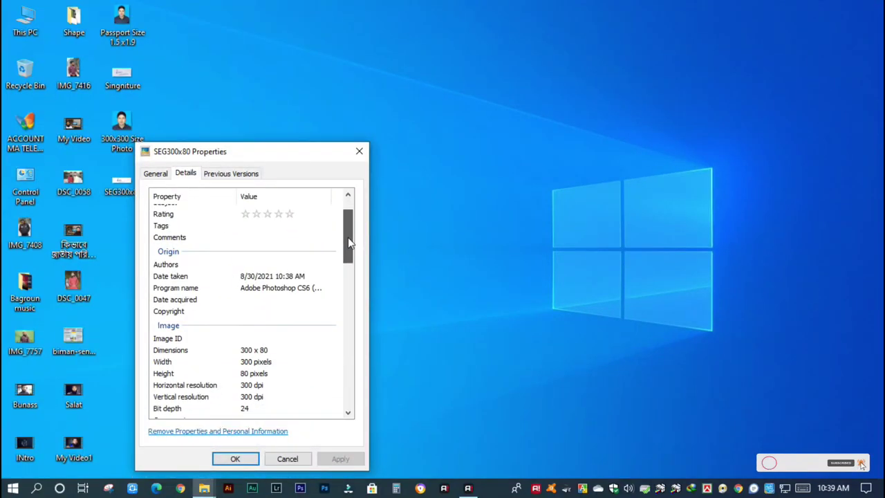
scroll(318, 263, "down", 2)
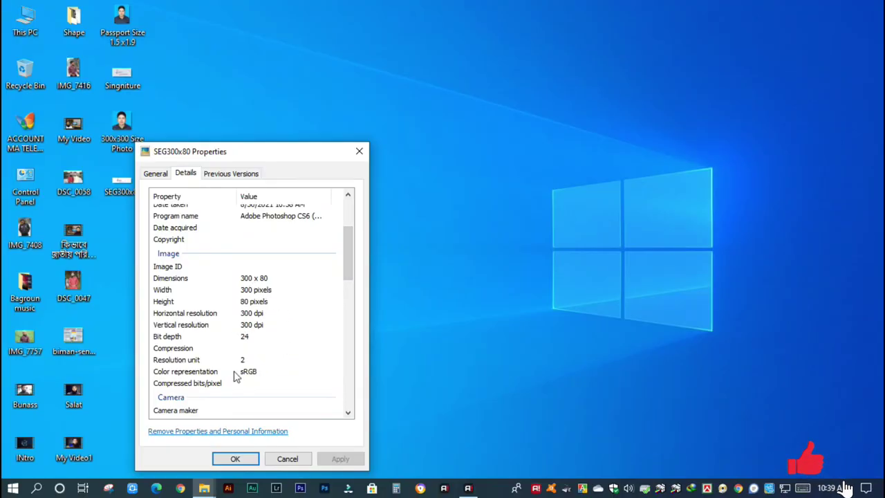
left_click(357, 153)
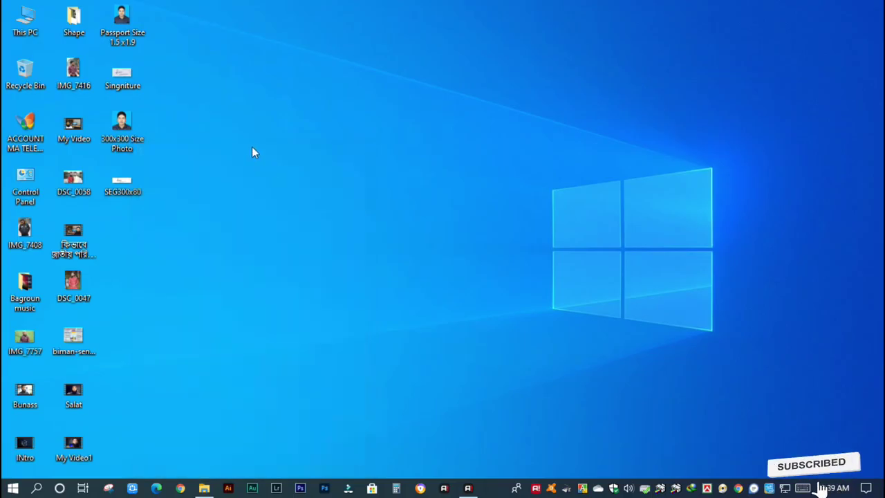
right_click(253, 146)
left_click(279, 185)
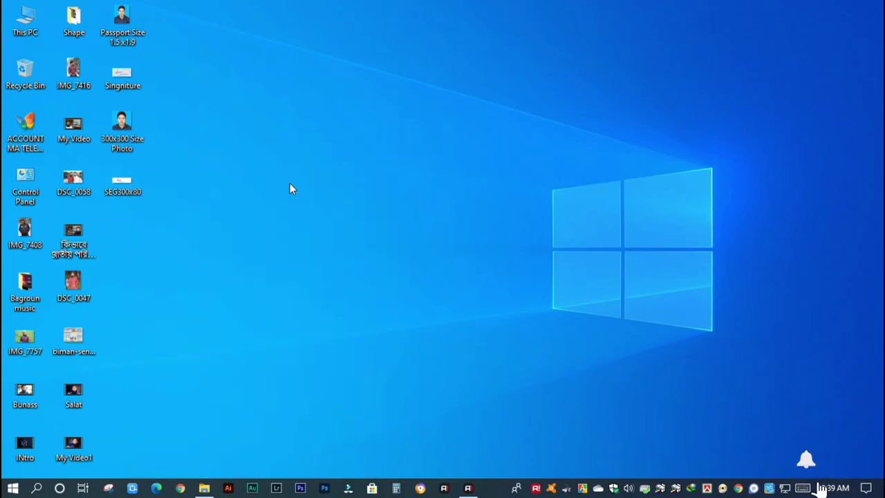